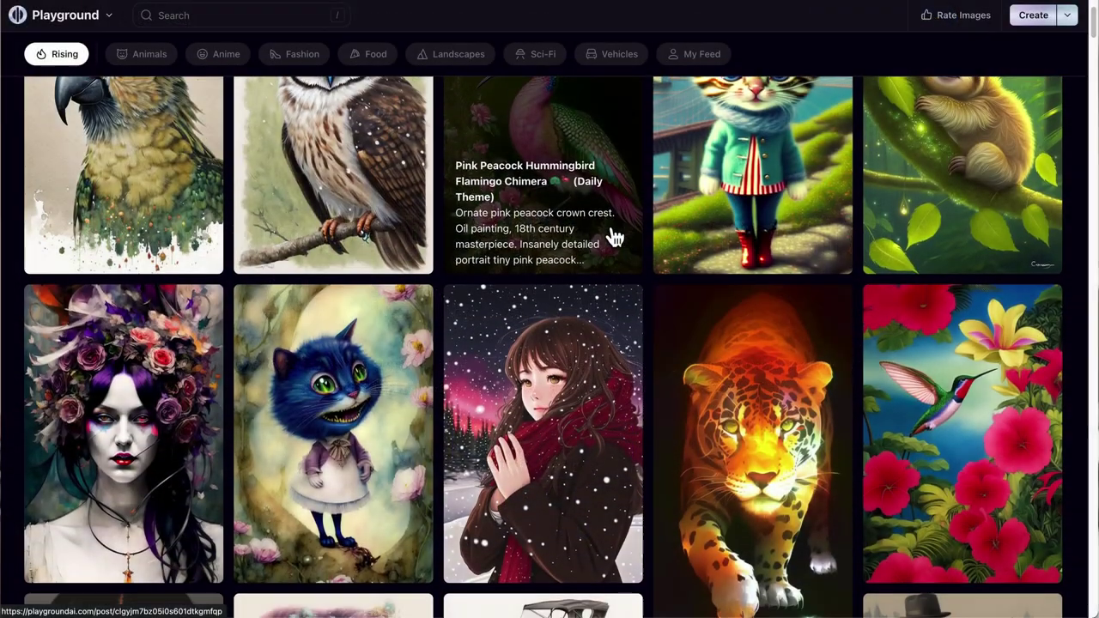
Pick seven interest tags for the new profile and finish the welcome setup
scroll(614, 236, down, 2)
scroll(614, 236, down, 5)
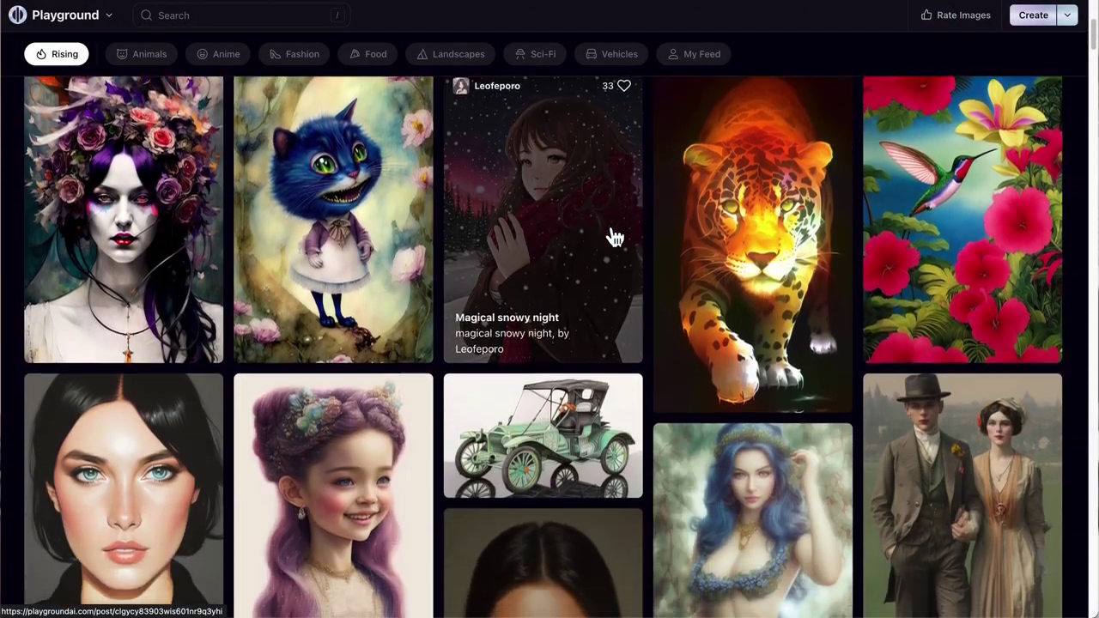
scroll(614, 236, down, 5)
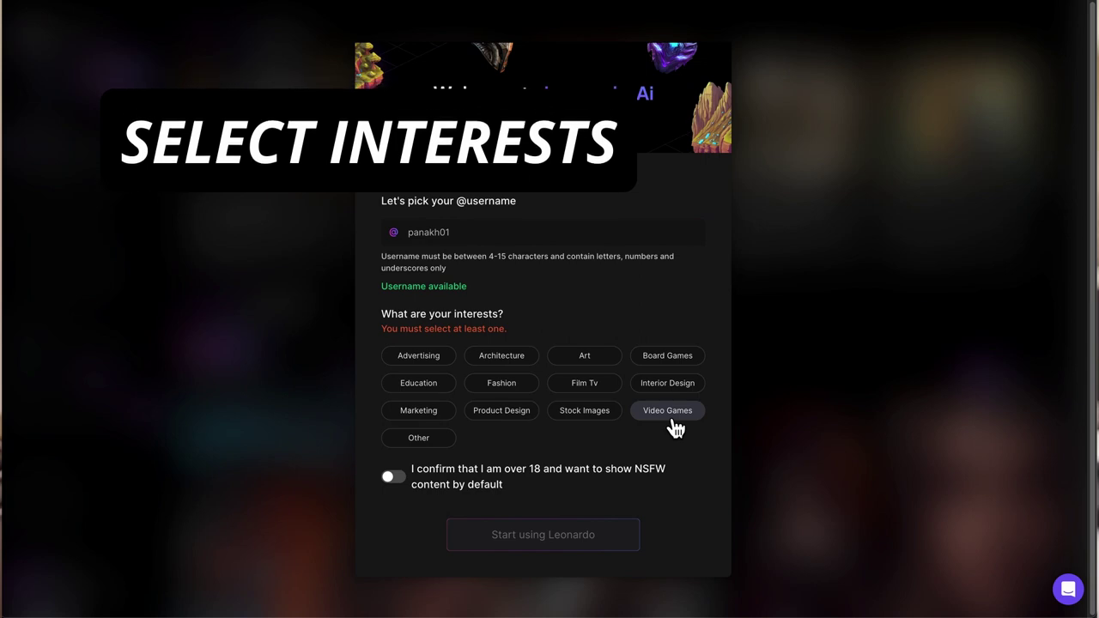
click(670, 412)
click(589, 397)
click(506, 397)
click(423, 397)
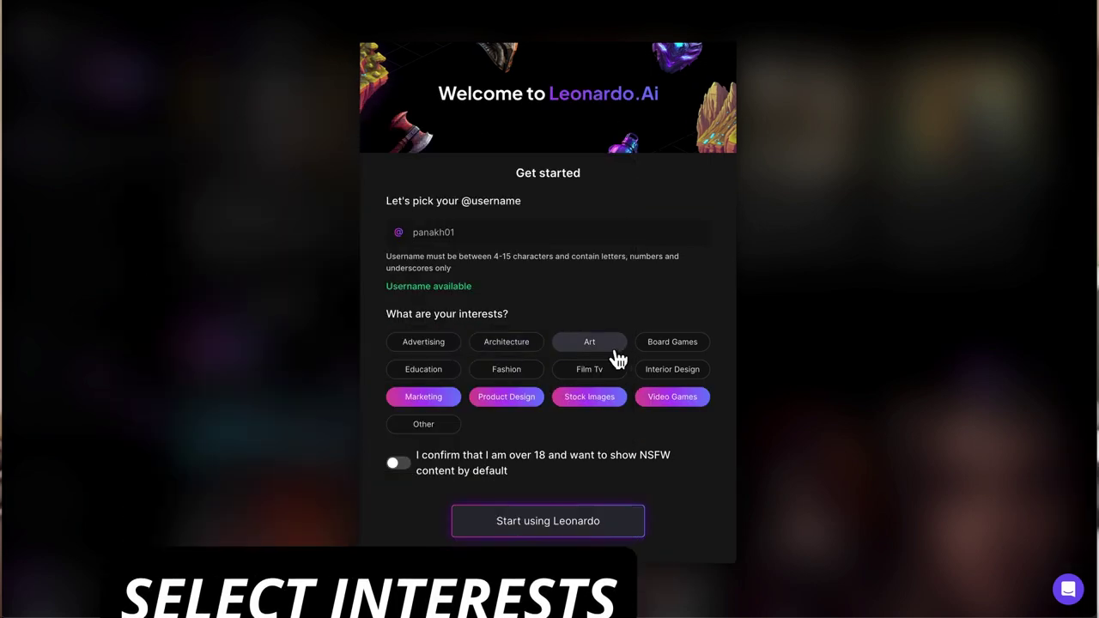
click(589, 342)
click(423, 341)
click(398, 463)
click(547, 521)
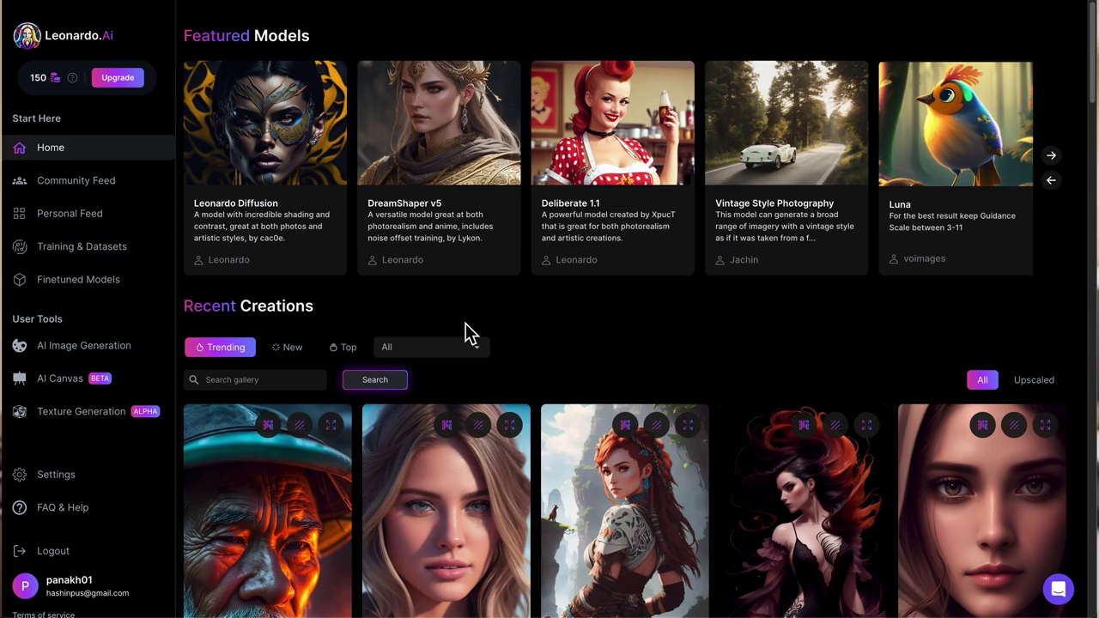
Visit the Community Feed, Personal Feed and Training & Datasets pages, ending on Finetuned Models
scroll(466, 323, down, 10)
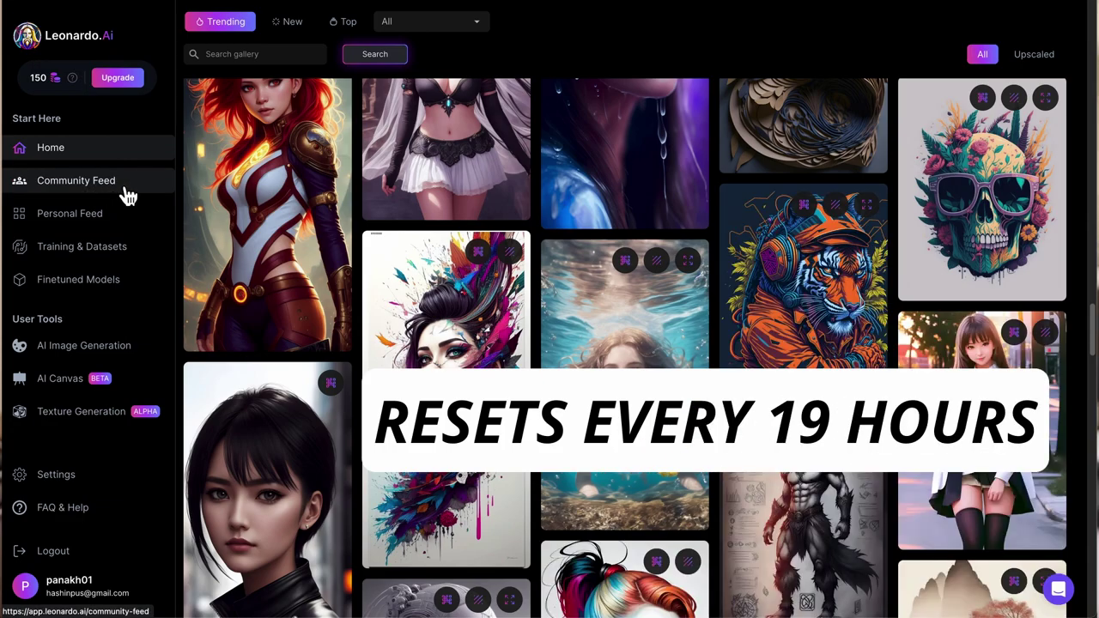
click(93, 180)
scroll(520, 395, down, 15)
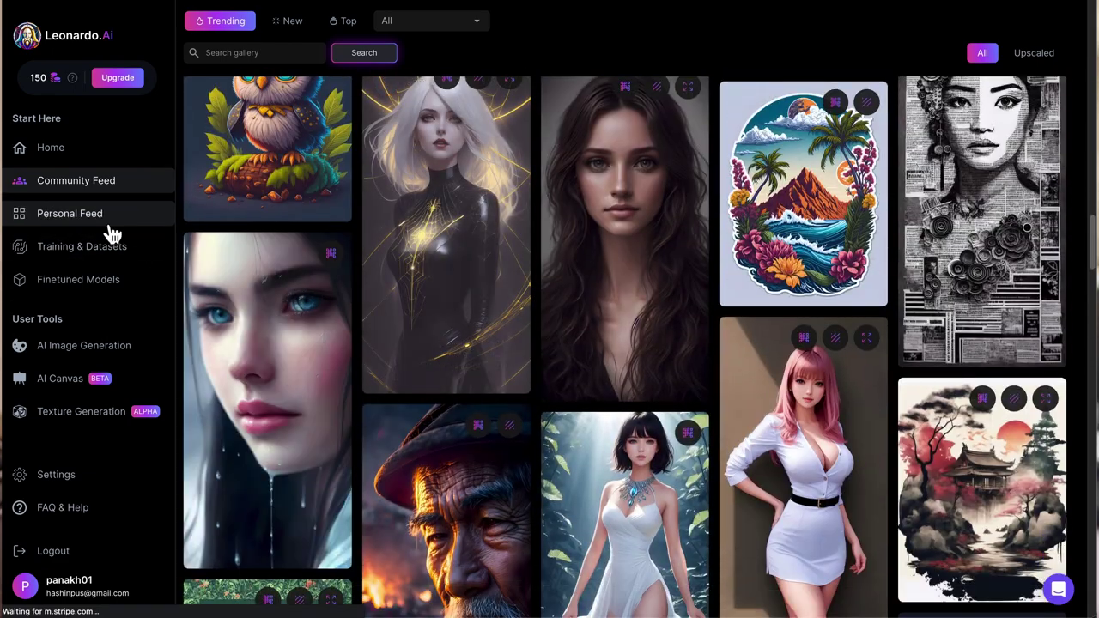
click(103, 215)
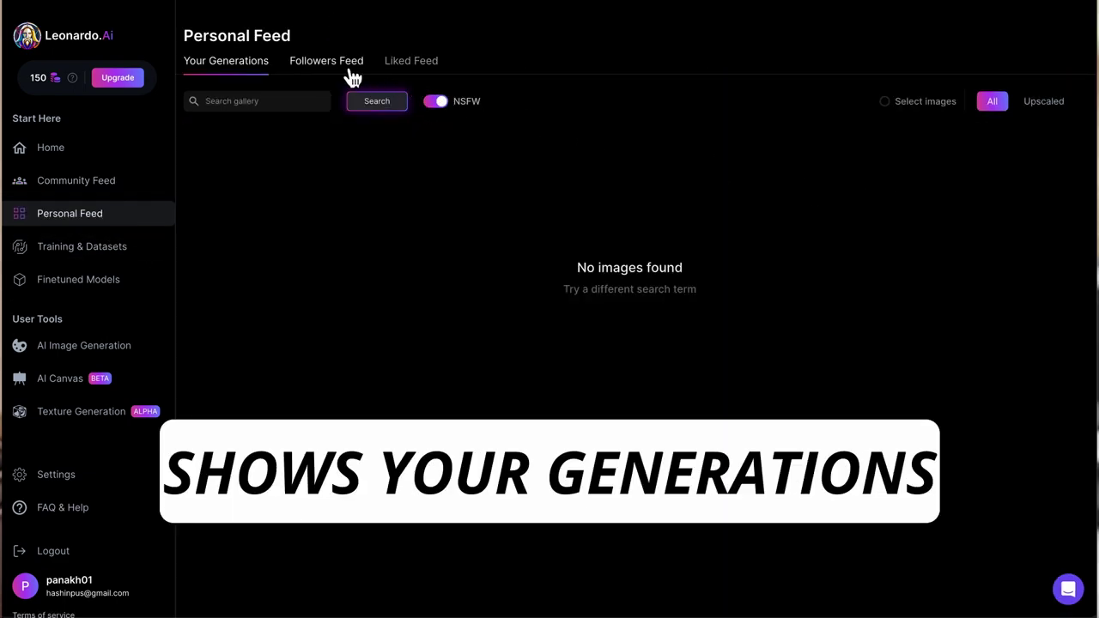
click(93, 247)
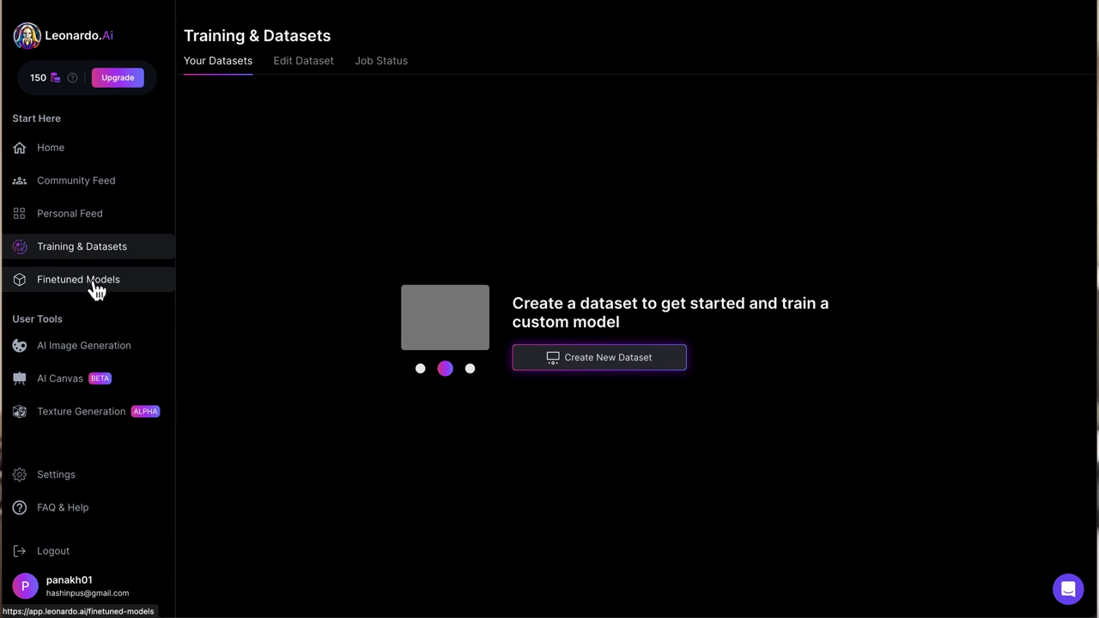
click(93, 285)
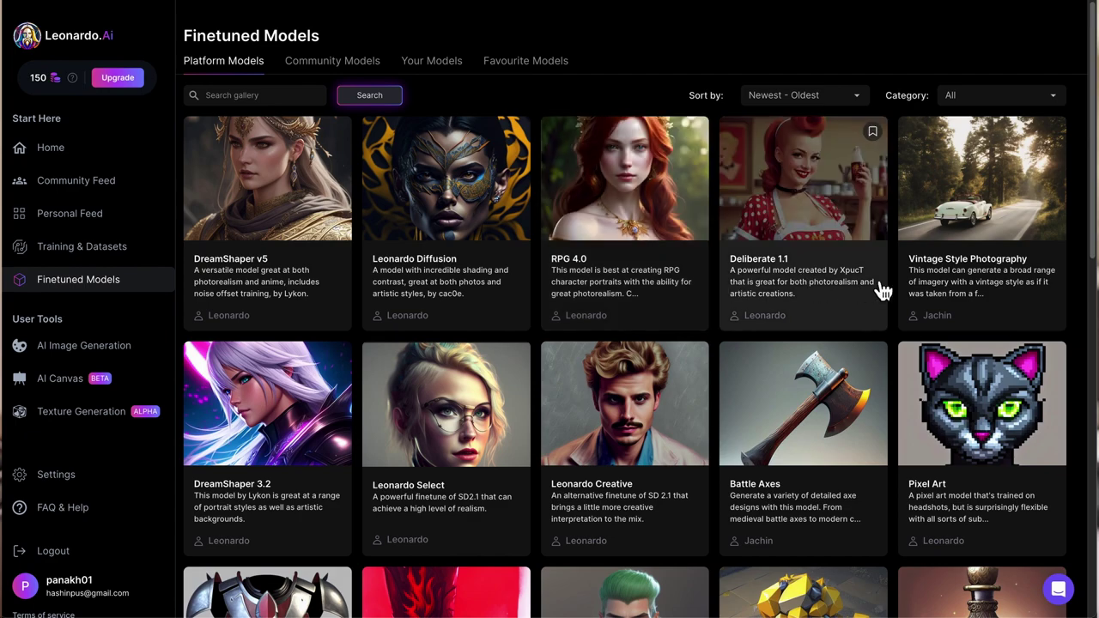
scroll(319, 442, down, 5)
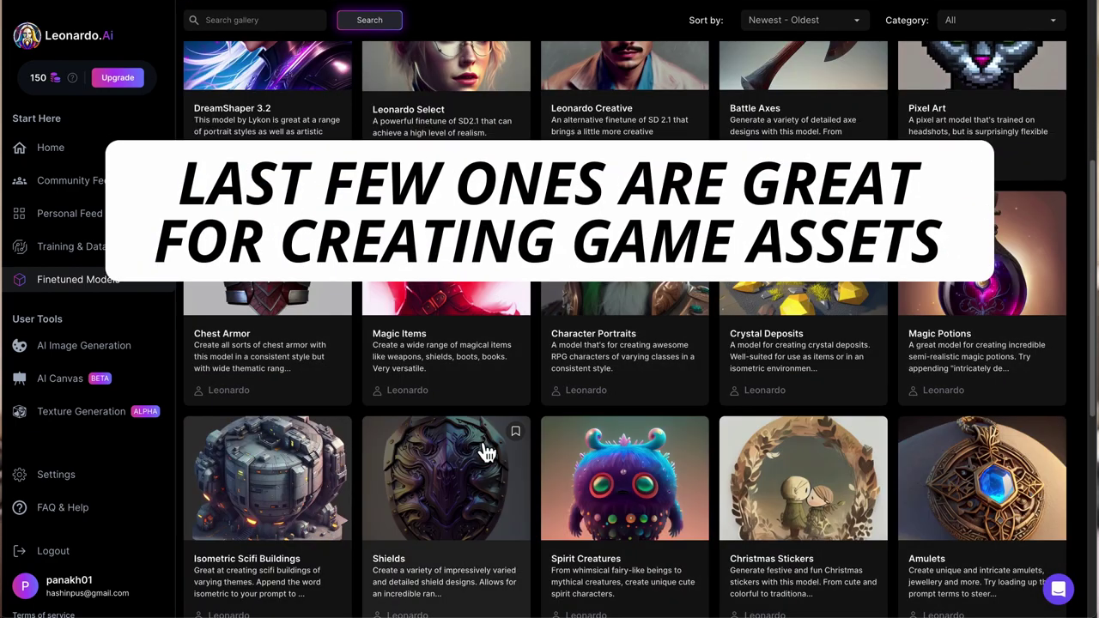
Set Number of Images to 2 and try a wider width before returning to 1024×1024
scroll(283, 358, down, 4)
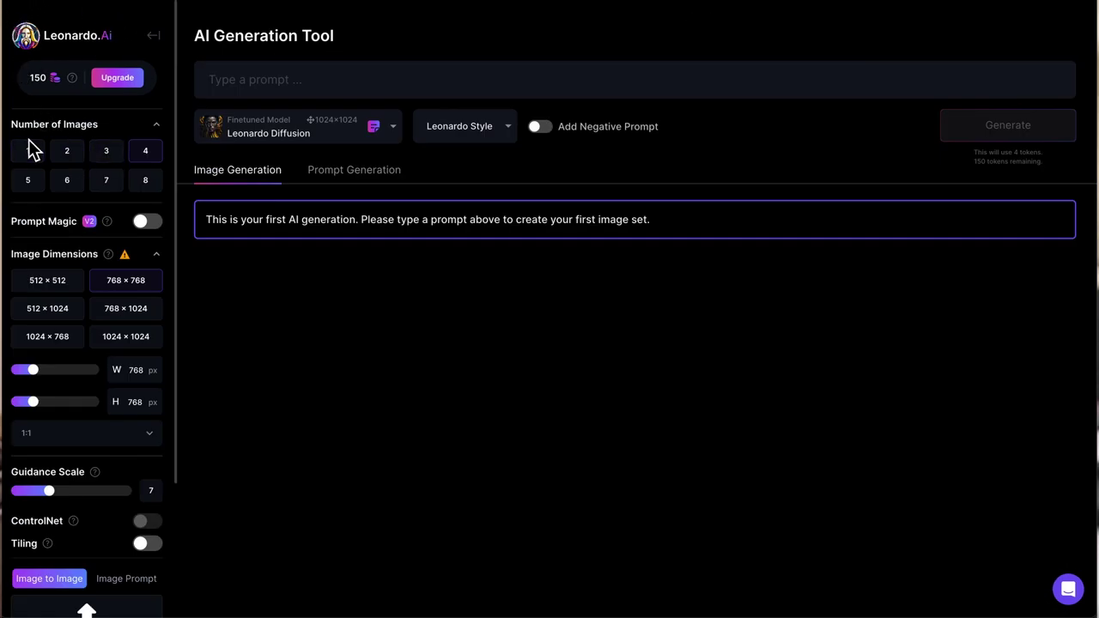
click(30, 148)
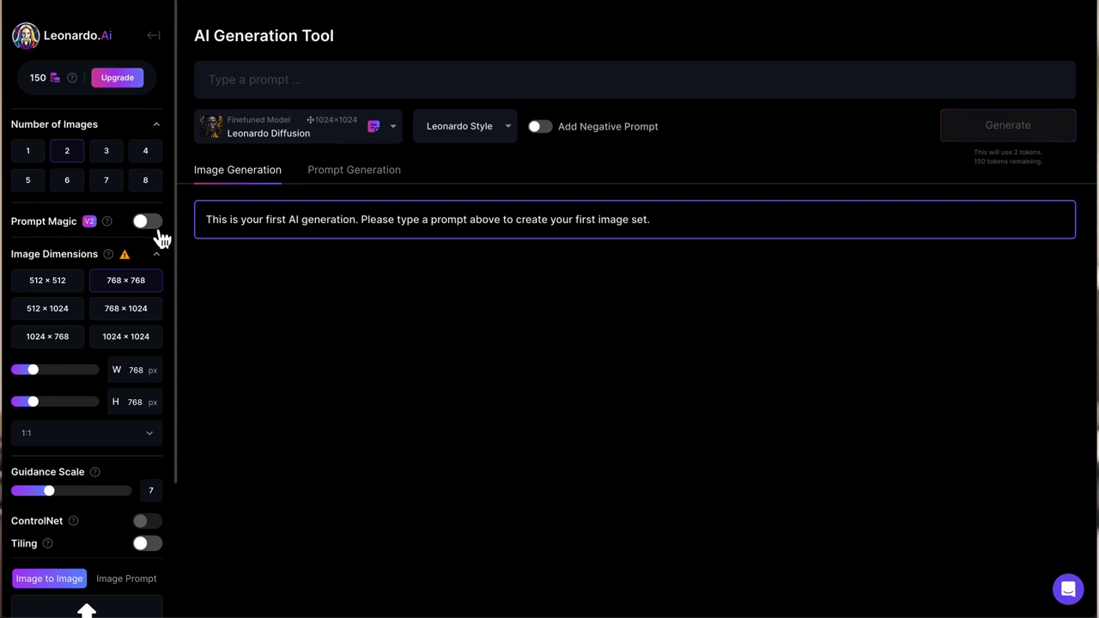
drag(32, 369, 79, 374)
mouse_move(136, 266)
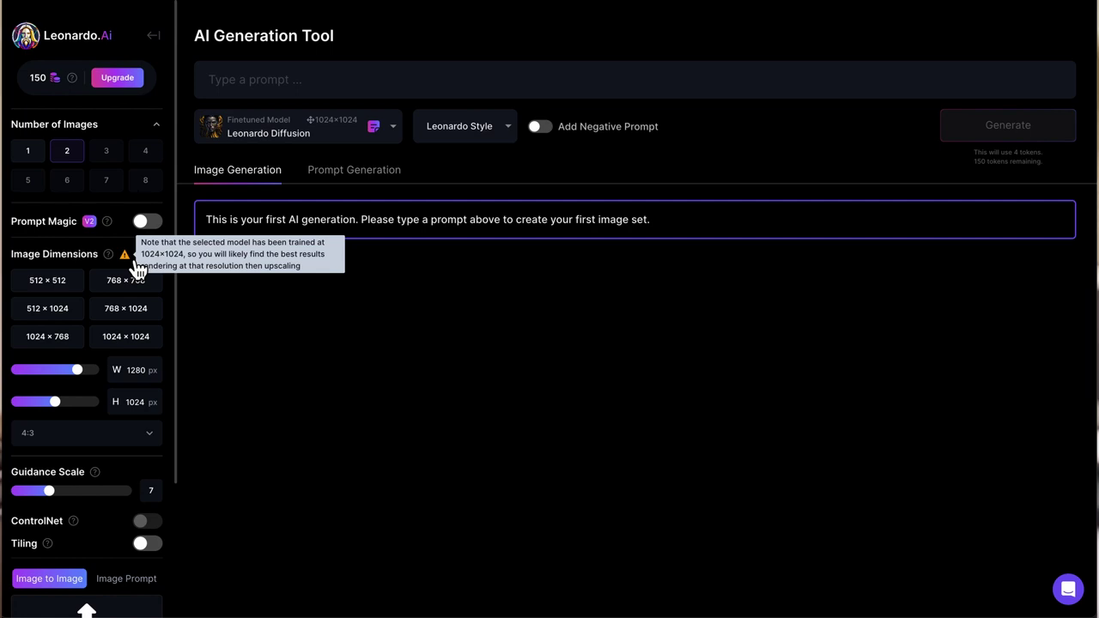
drag(84, 377, 63, 379)
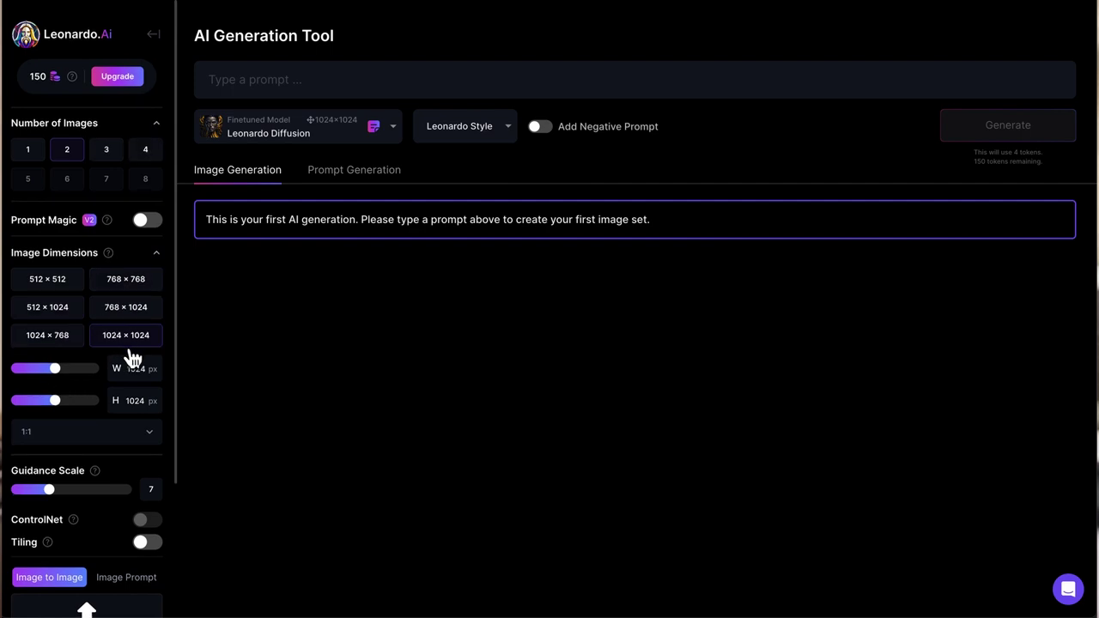
Try 16:9, then settle on the 4:3 aspect ratio, giving 1152×864 output
scroll(146, 387, down, 1)
click(97, 386)
click(97, 384)
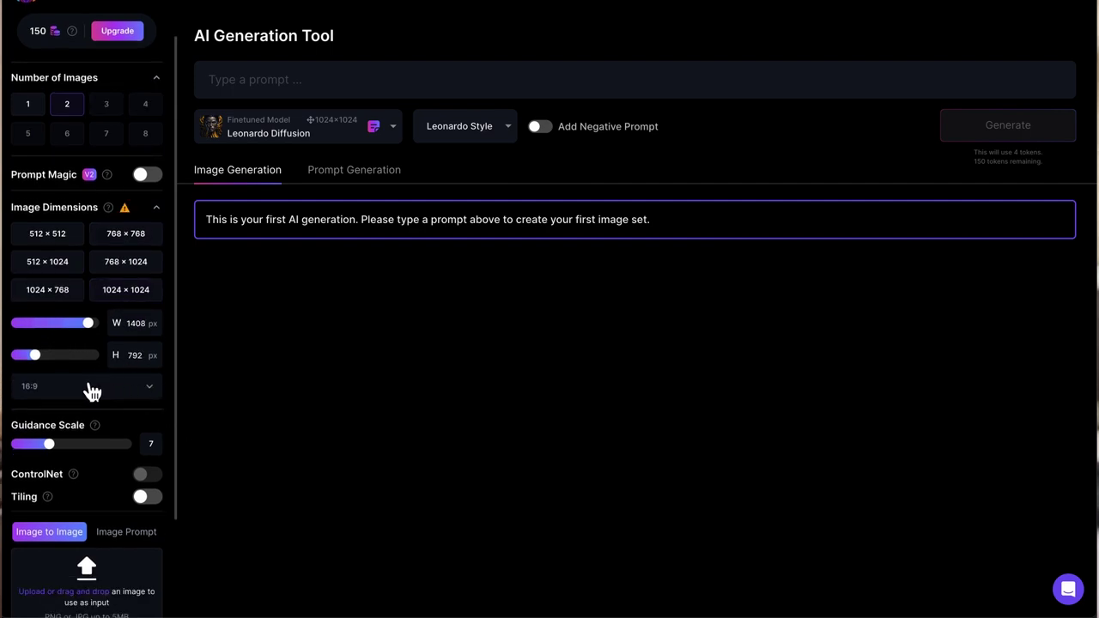
click(73, 391)
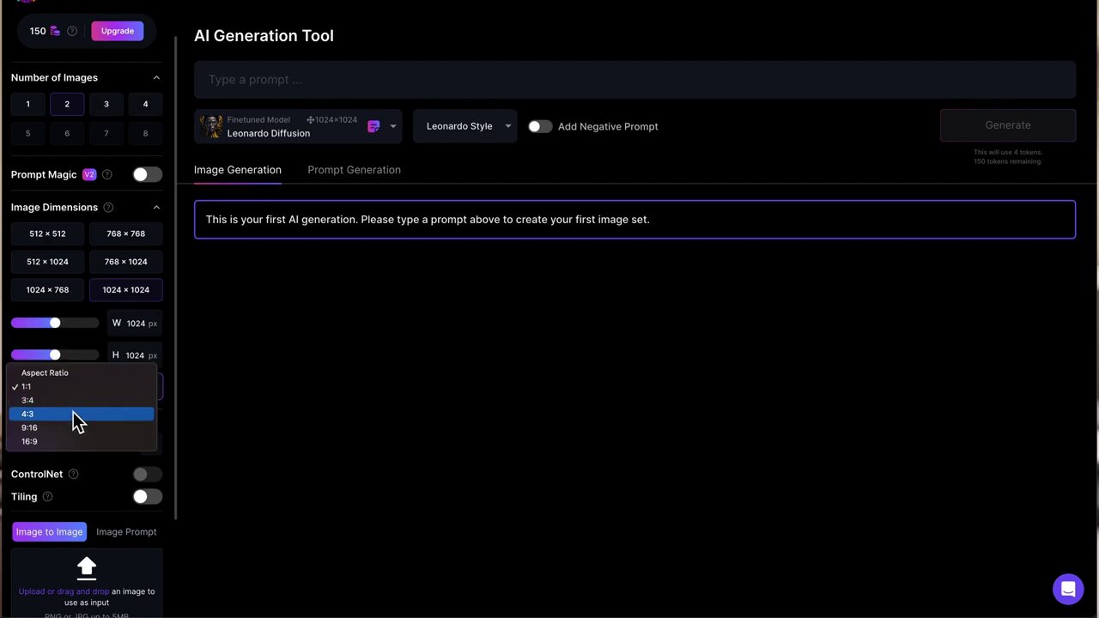
click(77, 416)
click(87, 391)
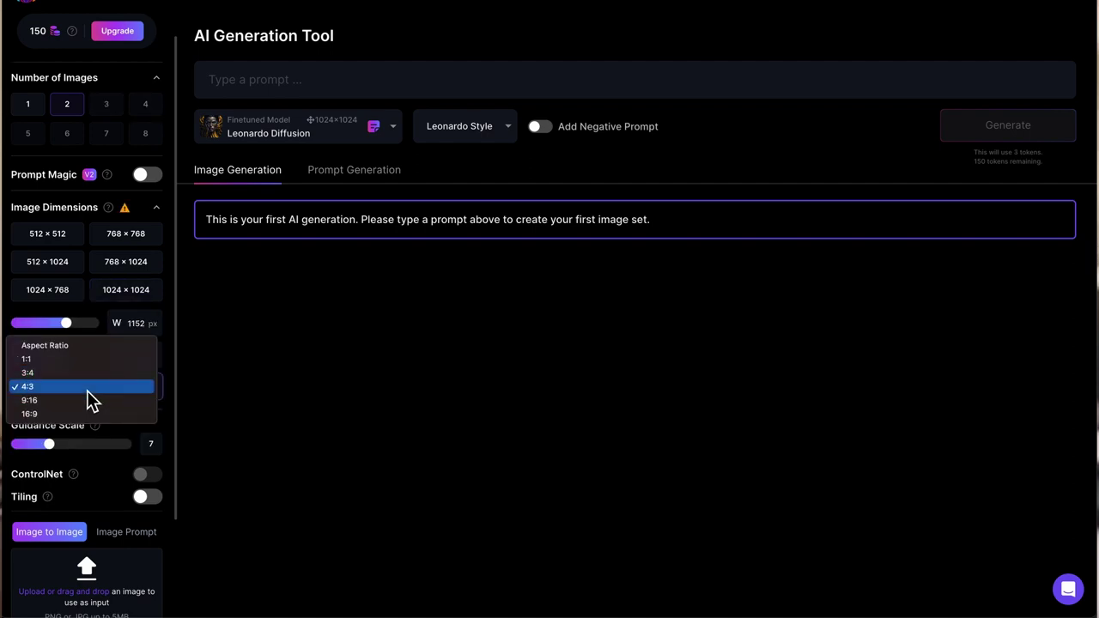
click(86, 391)
click(317, 85)
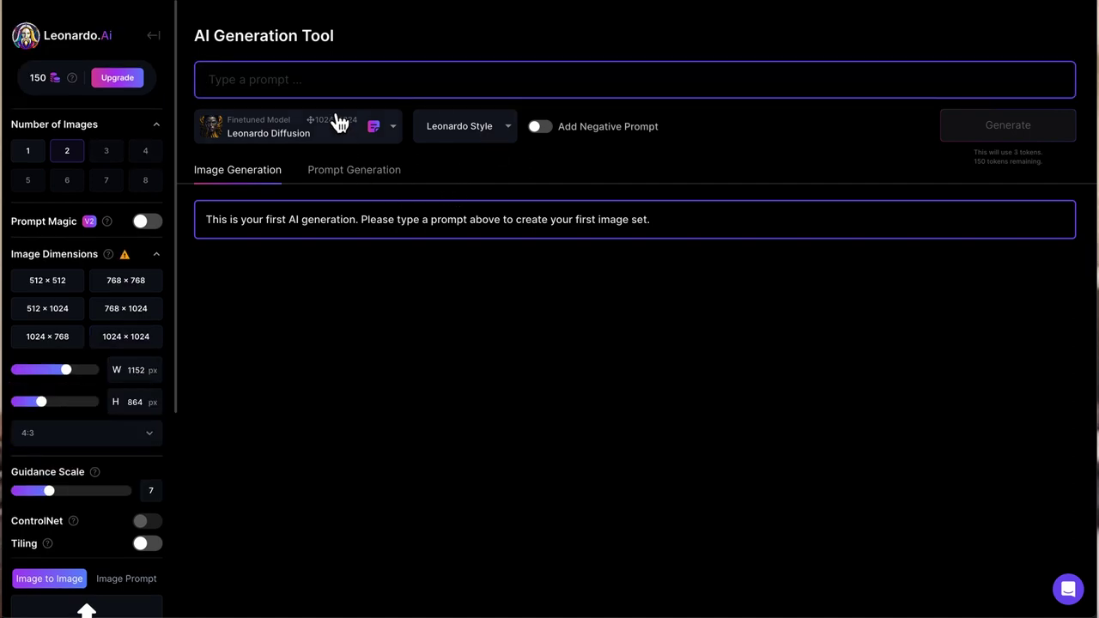
Paste the sunset mountain-range prompt and delete the stray leading characters
text(* A beautiful landscape painting of a mountain range at sunset, with vibrant oranges, pinks, and purples in the sky and a serene lake in the foreground. Style: Realism.)
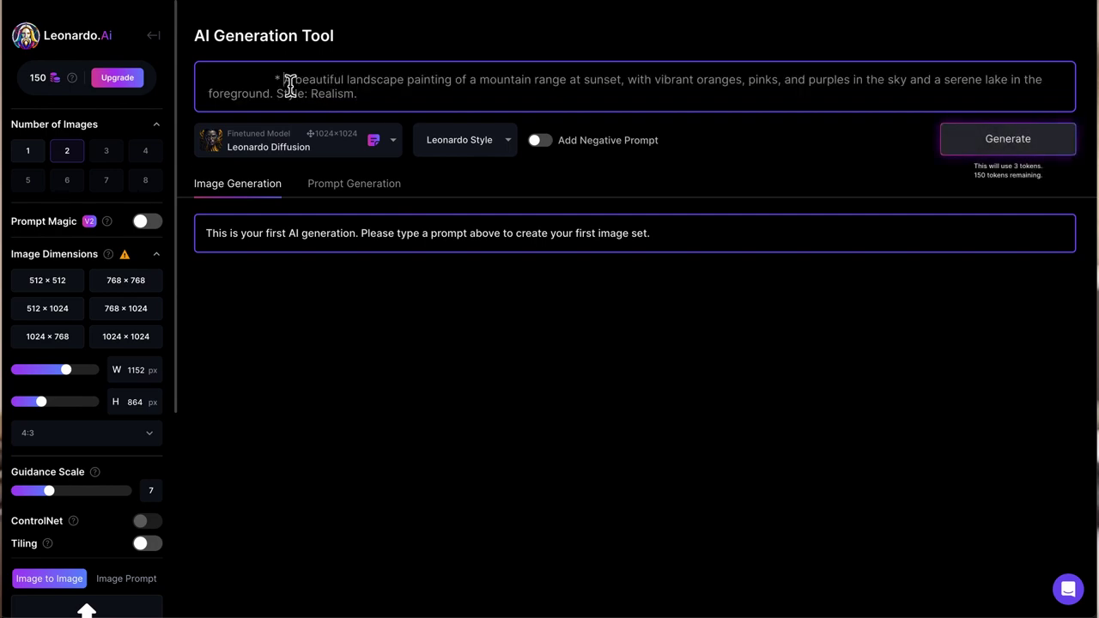
key(ctrl+Home)
key(ctrl+shift+Right)
key(ctrl+shift+Right)
key(BackSpace)
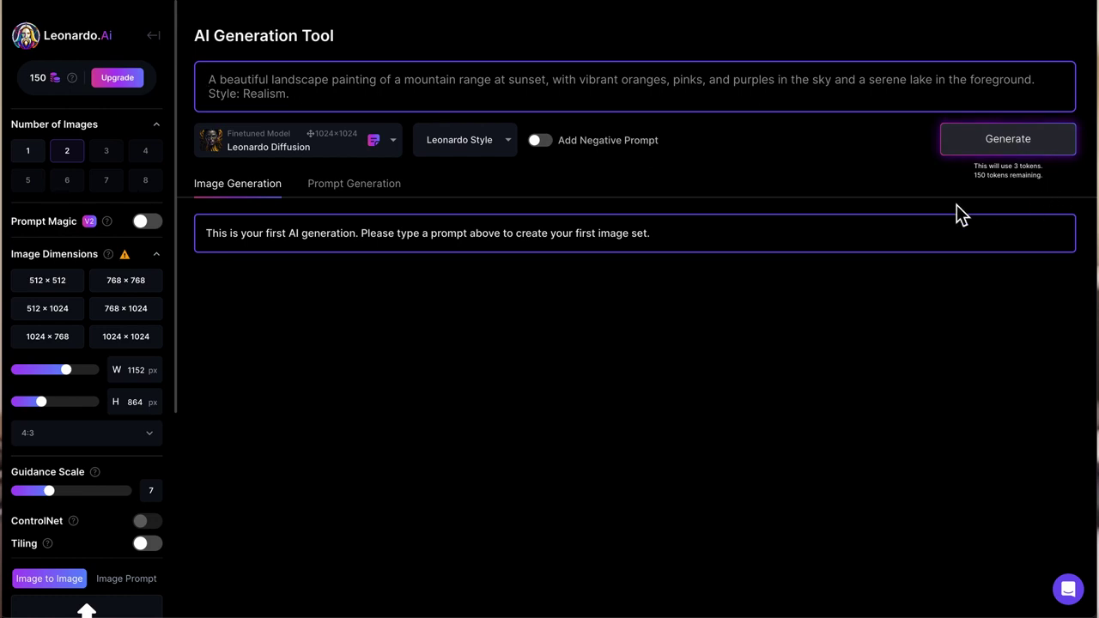
Enable the negative prompt with 'malformed, blurry' and browse the base models and styles
click(559, 141)
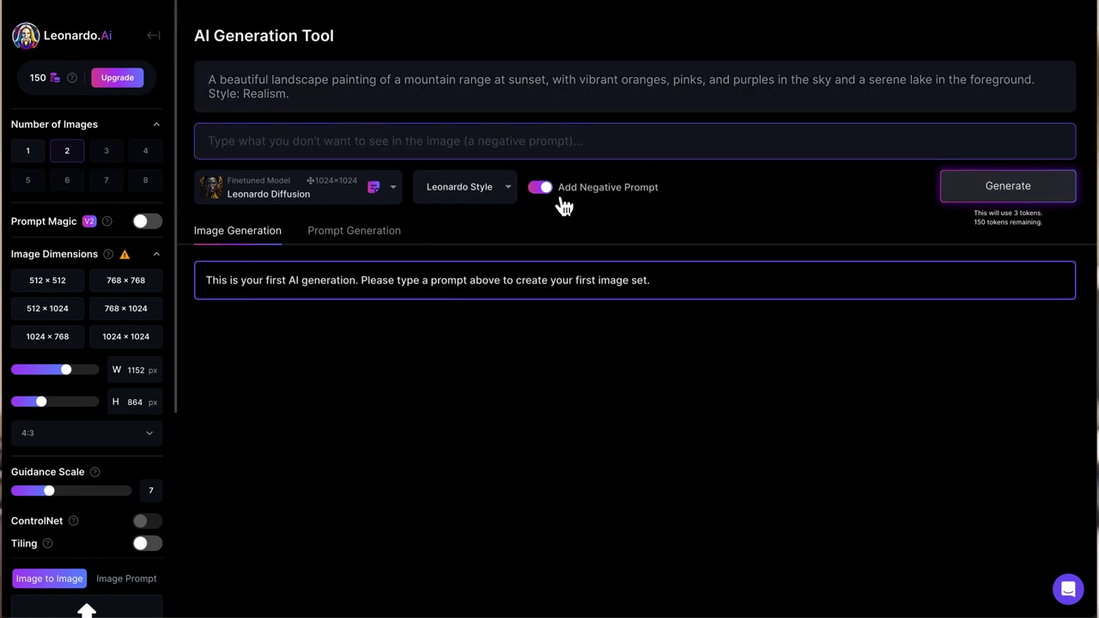
text(malformed, blurry)
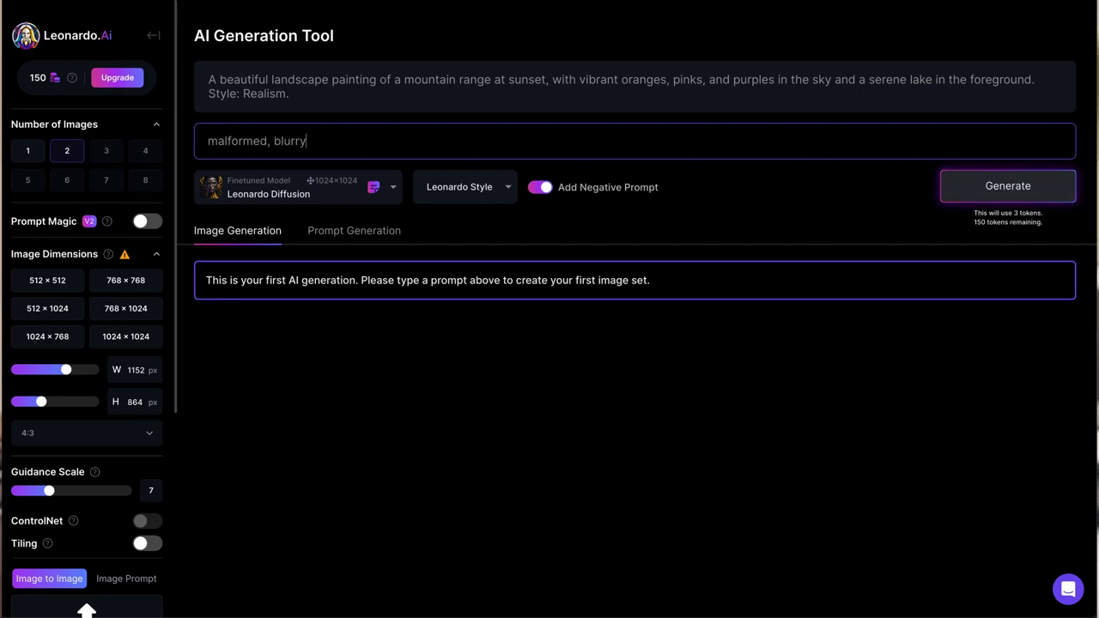
click(292, 187)
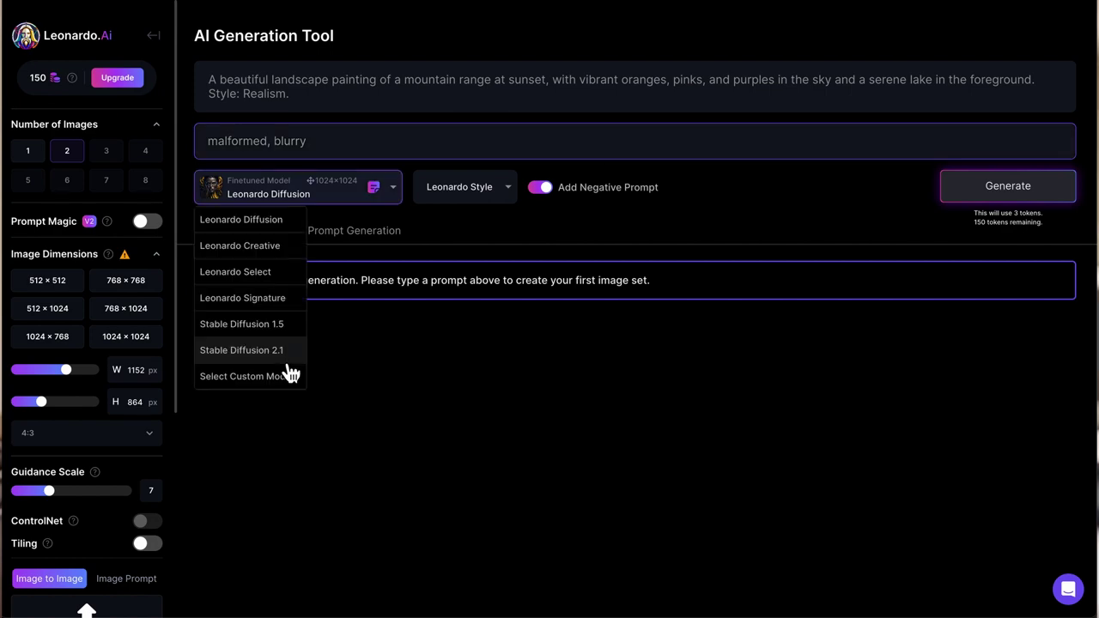
click(481, 198)
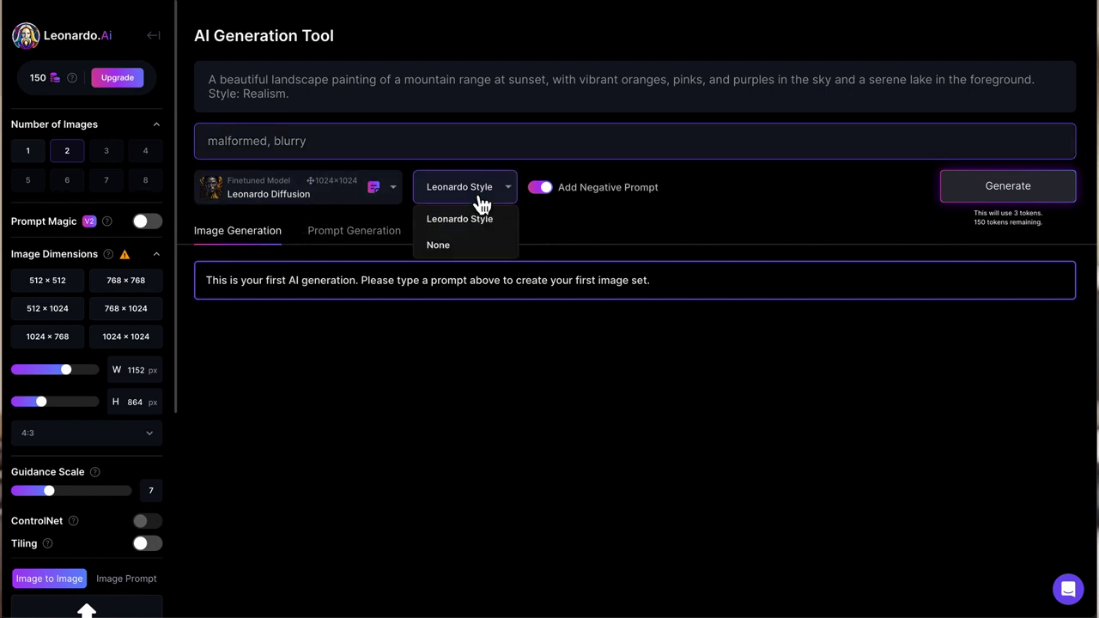
Ideate prompts from 'mountain range' in Prompt Generation
click(354, 230)
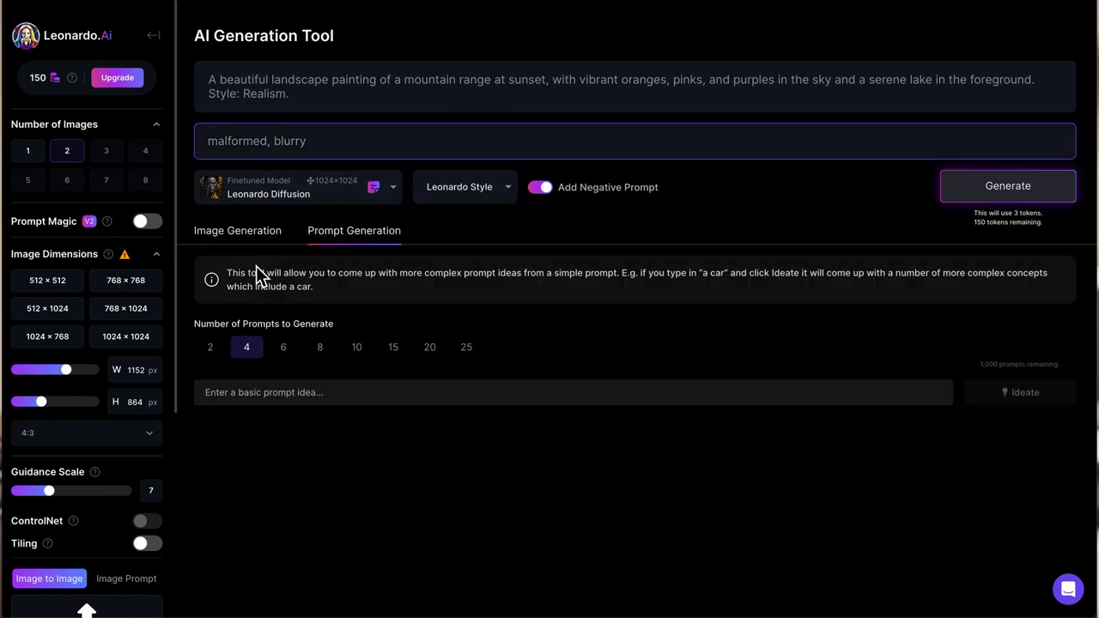
click(284, 392)
text(mountain range)
key(Return)
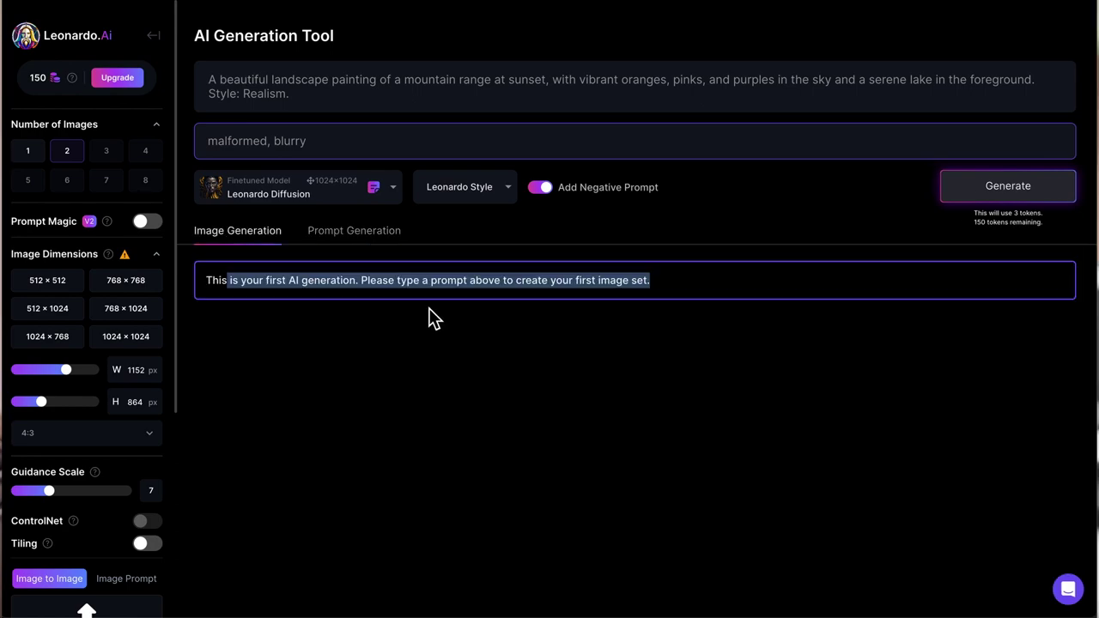
Generate two images from the current mountain prompt
drag(429, 319, 558, 283)
click(566, 342)
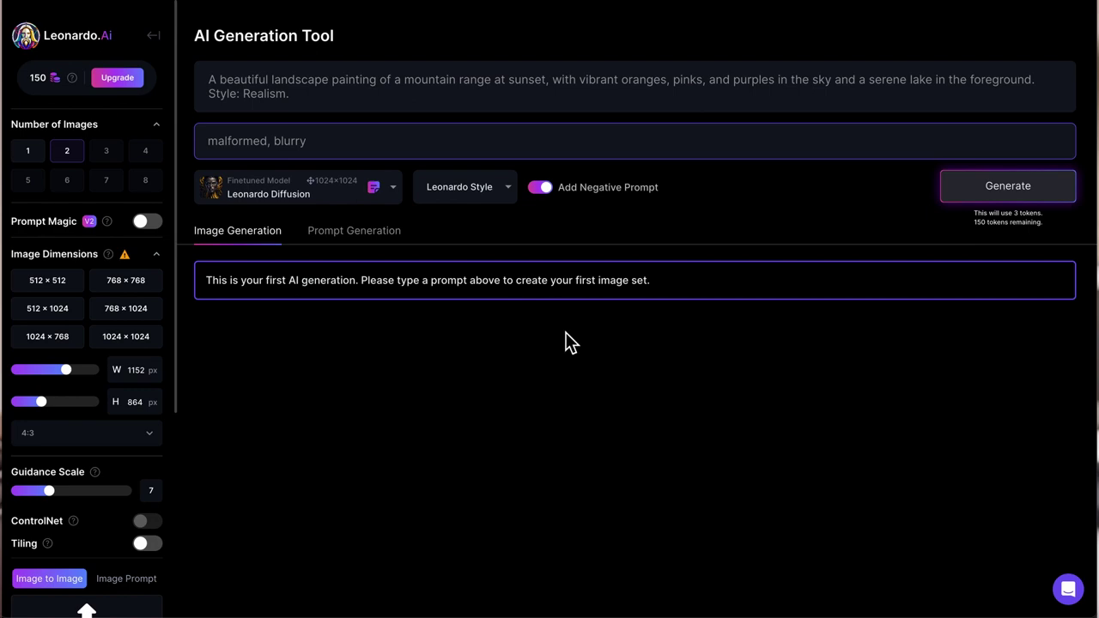
click(979, 193)
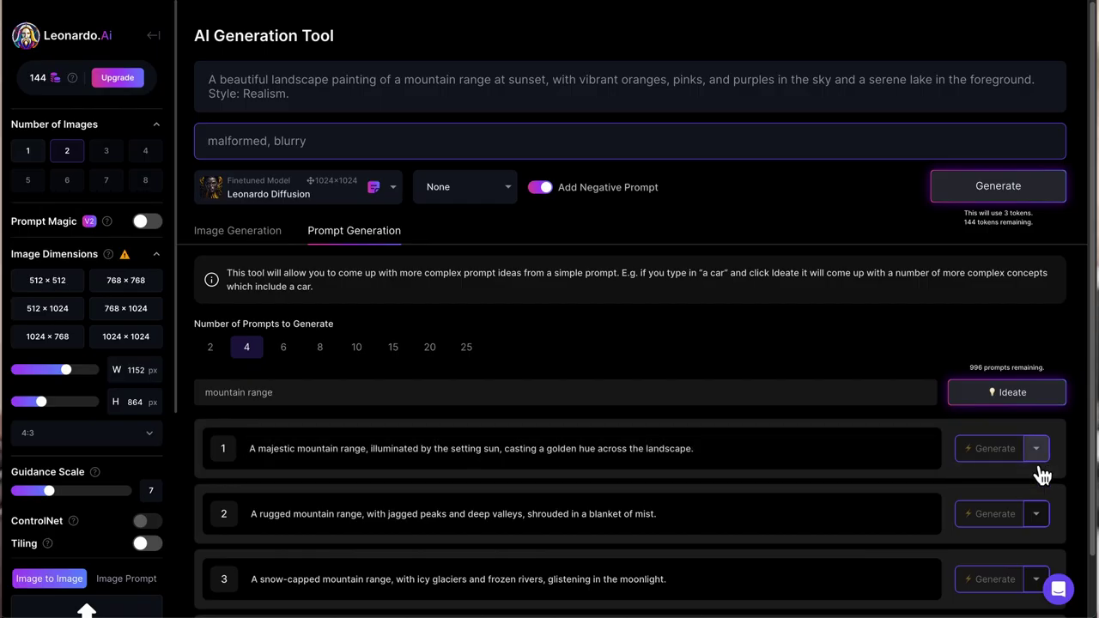
Load the first idea, a majestic mountain range lit by the setting sun, and generate it
click(1037, 460)
click(1026, 479)
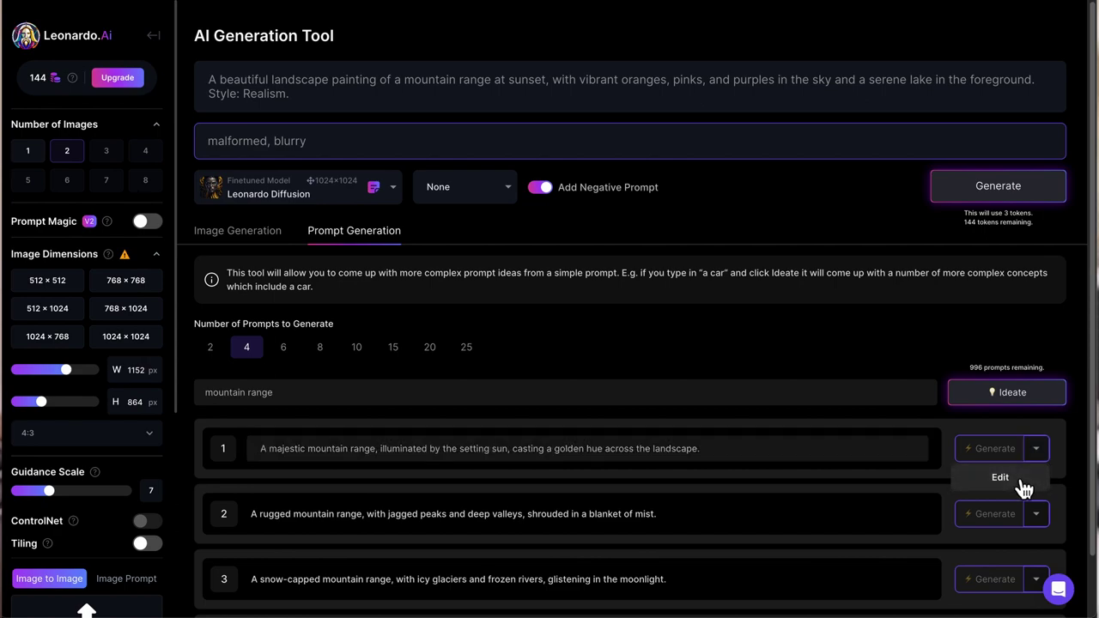
click(983, 449)
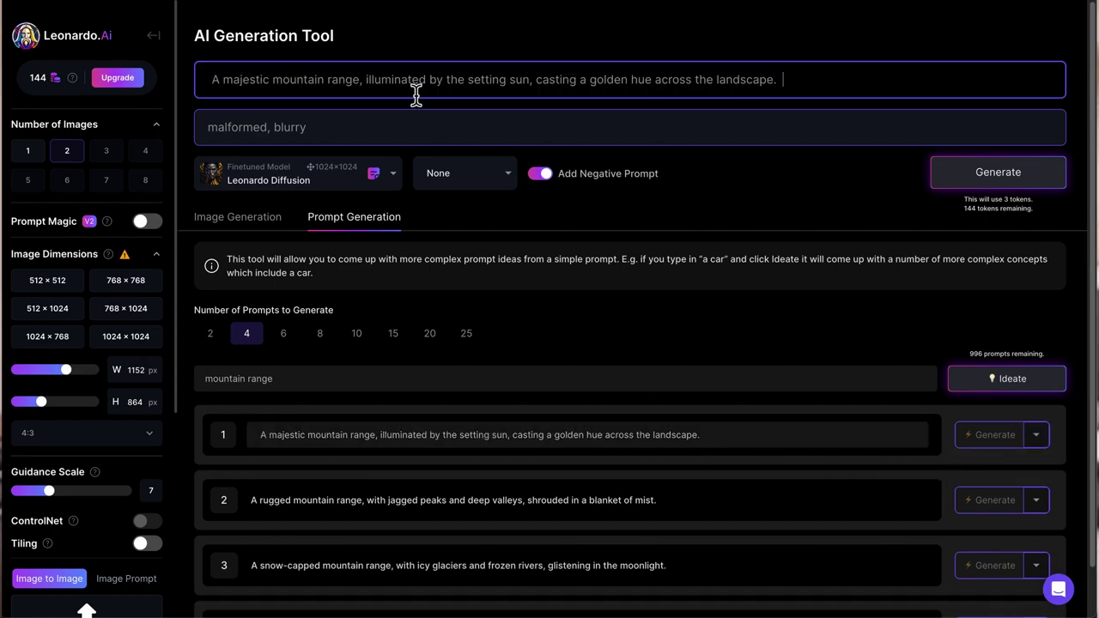
click(991, 171)
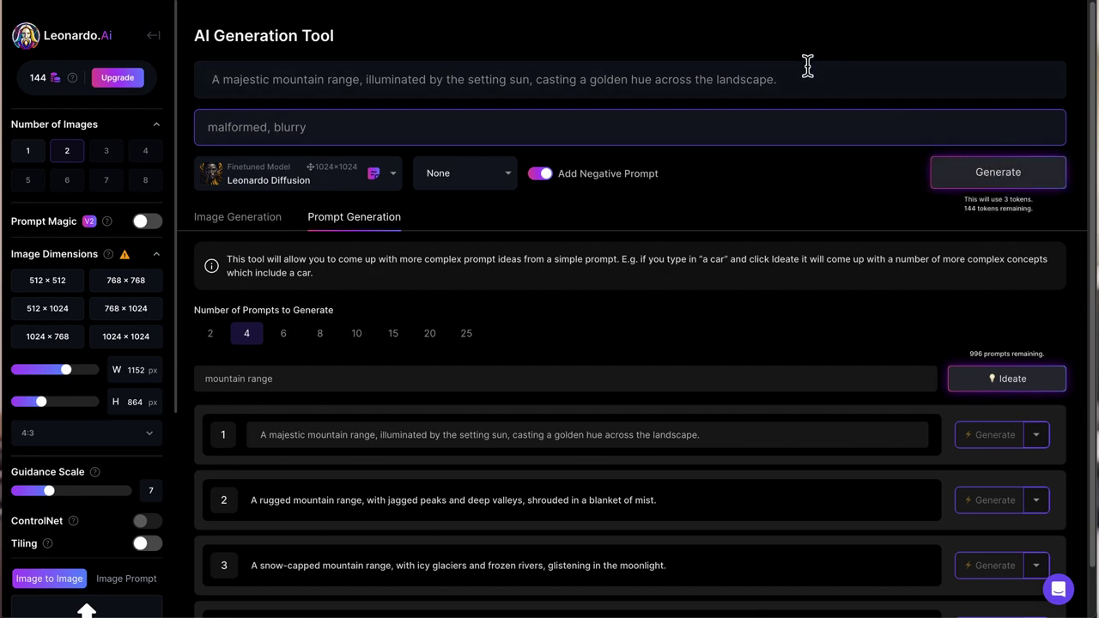
click(266, 221)
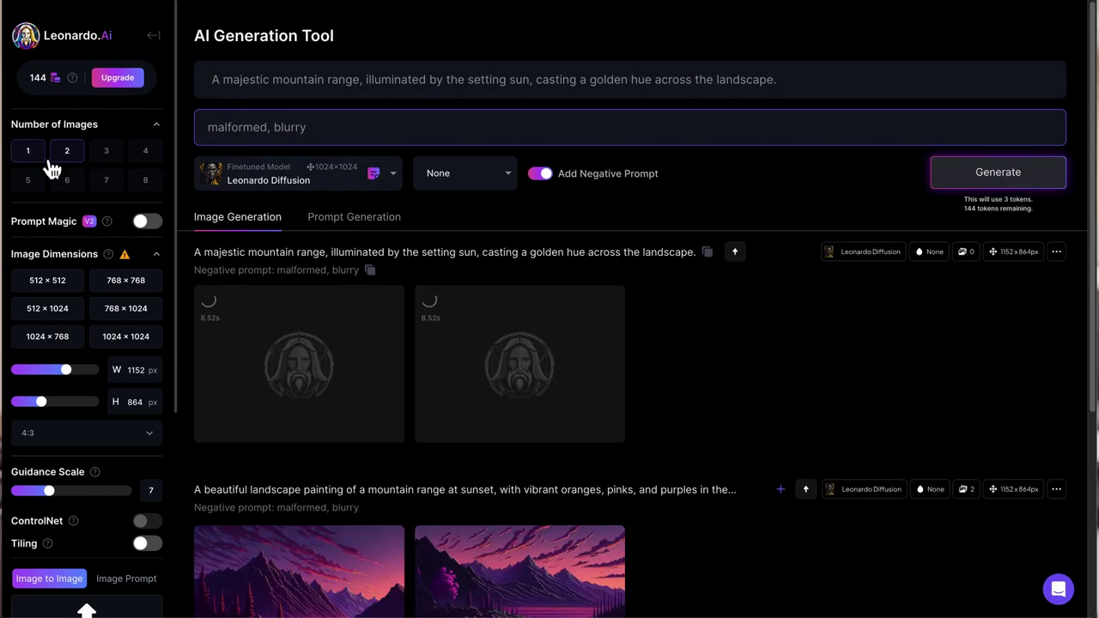
Regenerate the mountains in Leonardo Style, then generate the third idea's silver-dress woman portraits
scroll(319, 381, down, 3)
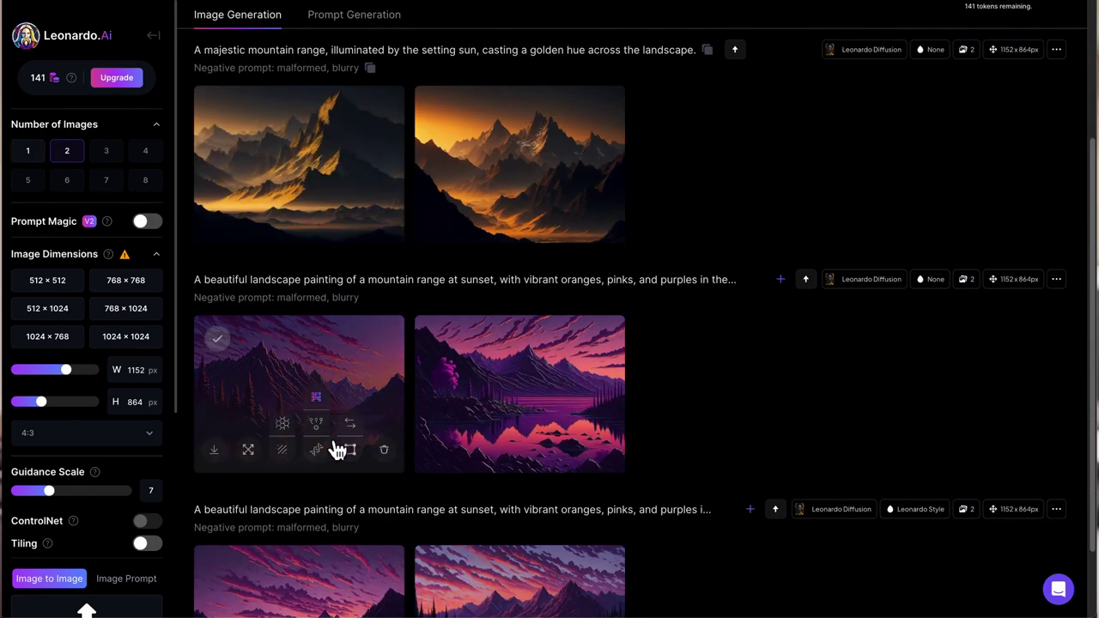
scroll(429, 289, up, 3)
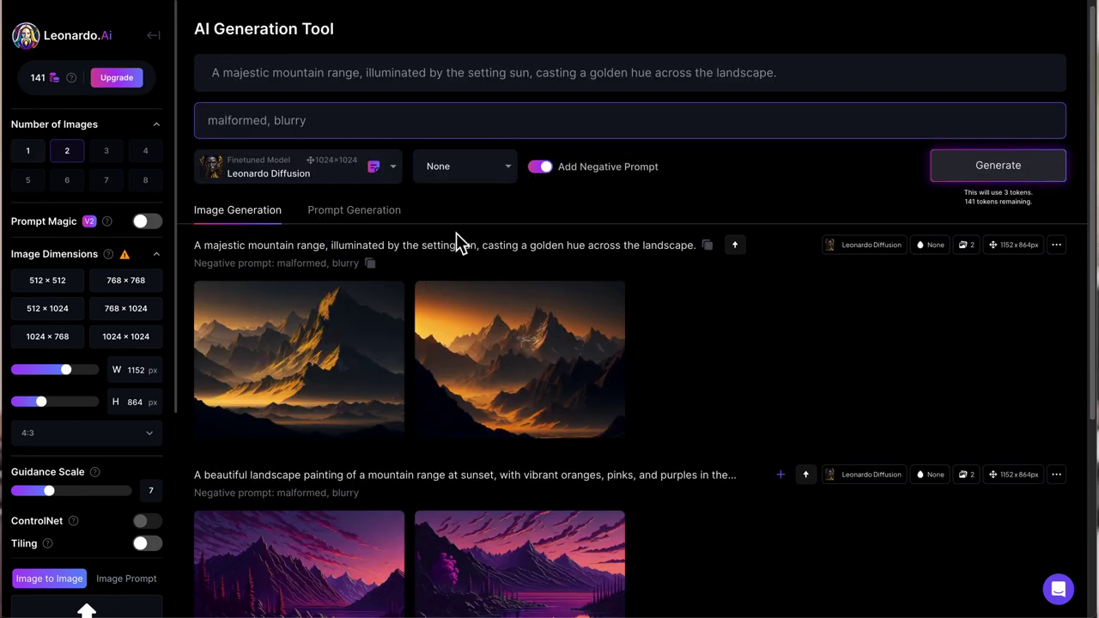
click(463, 170)
click(468, 198)
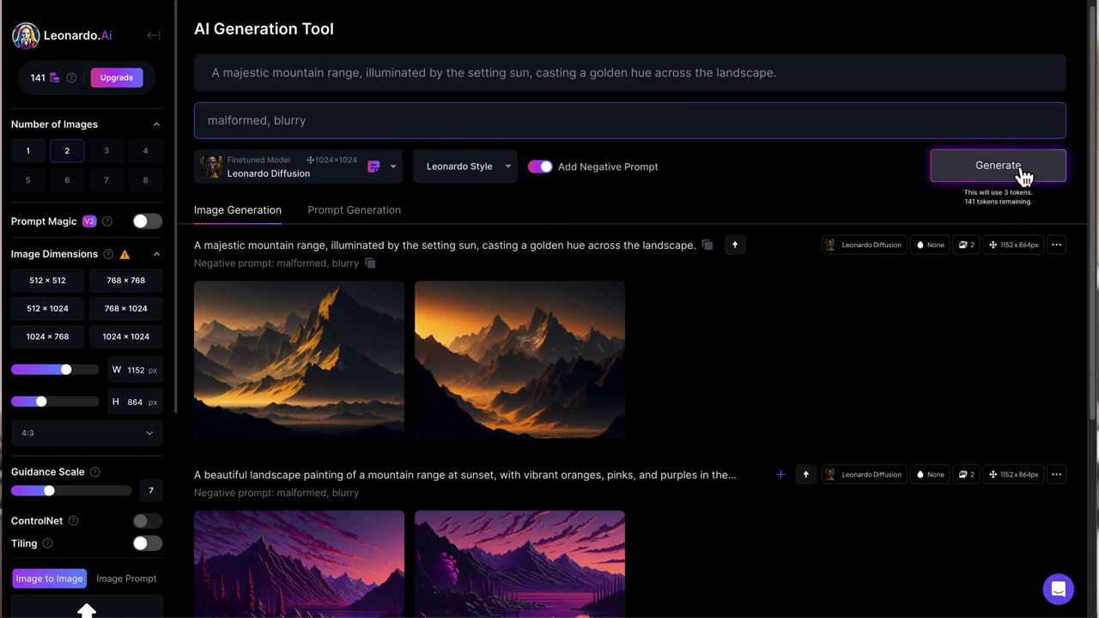
click(1022, 172)
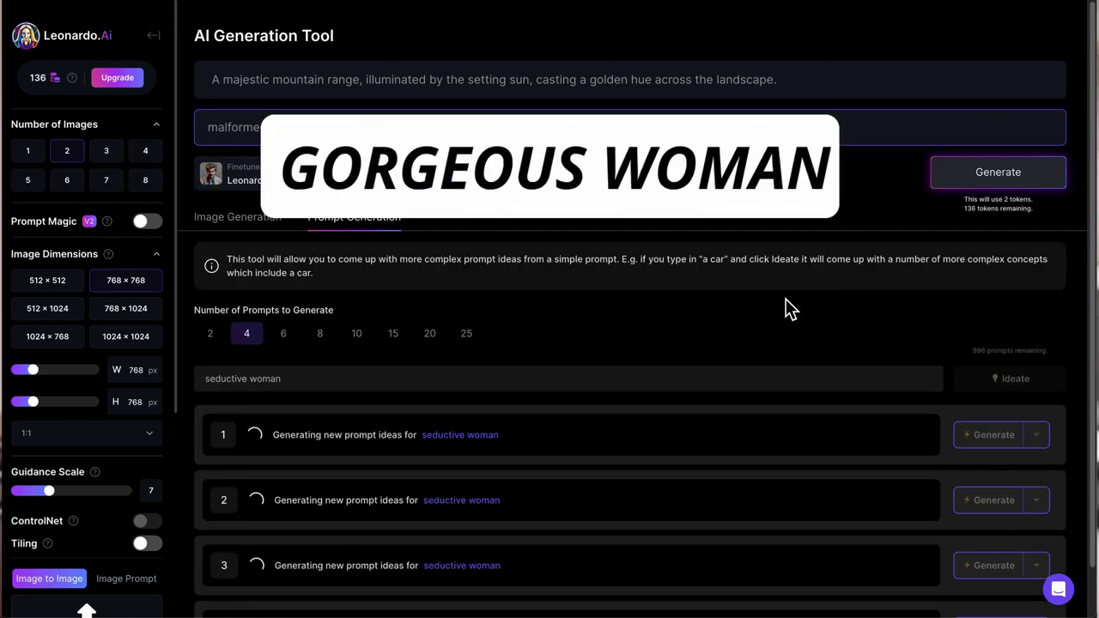
triple_click(556, 513)
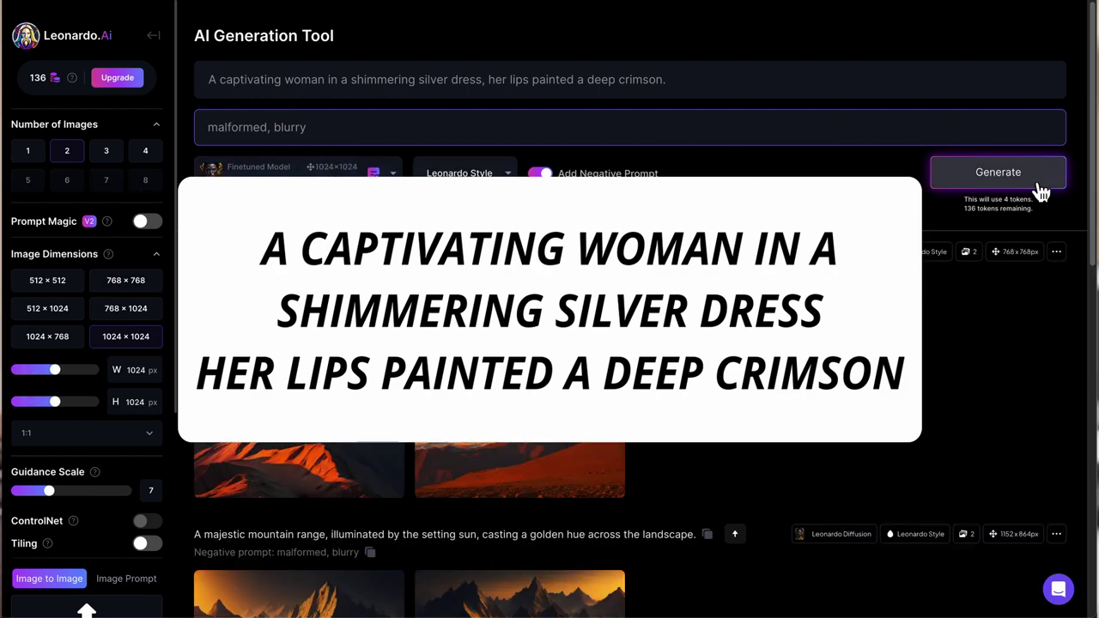
click(1035, 182)
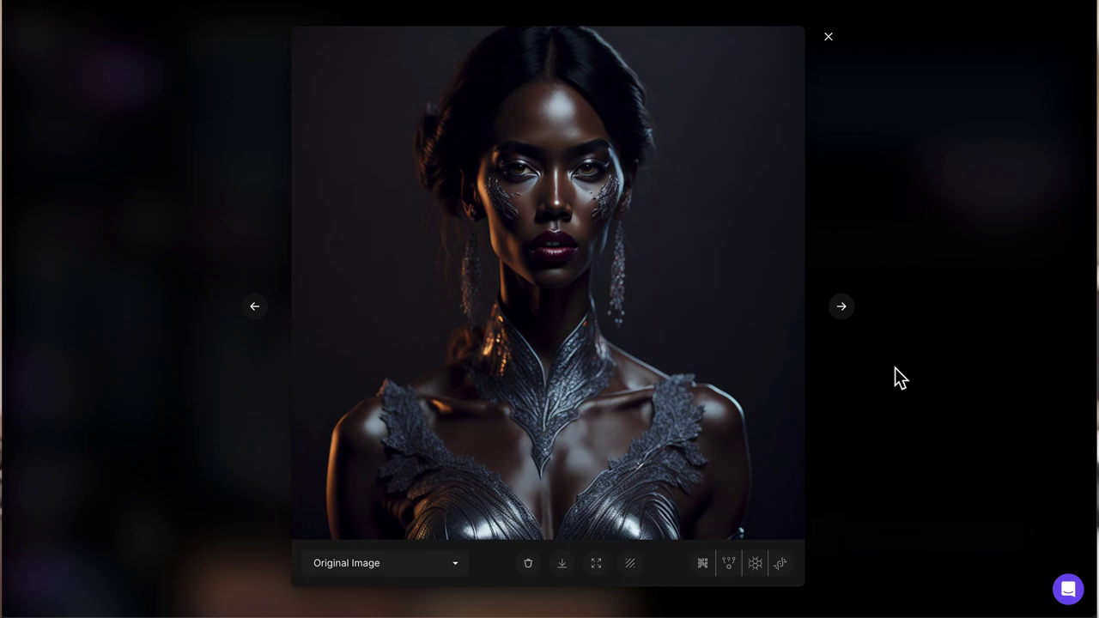
Preview the first silver-dress portrait full-size, close it, and select part of its prompt
click(895, 377)
click(314, 356)
key(Escape)
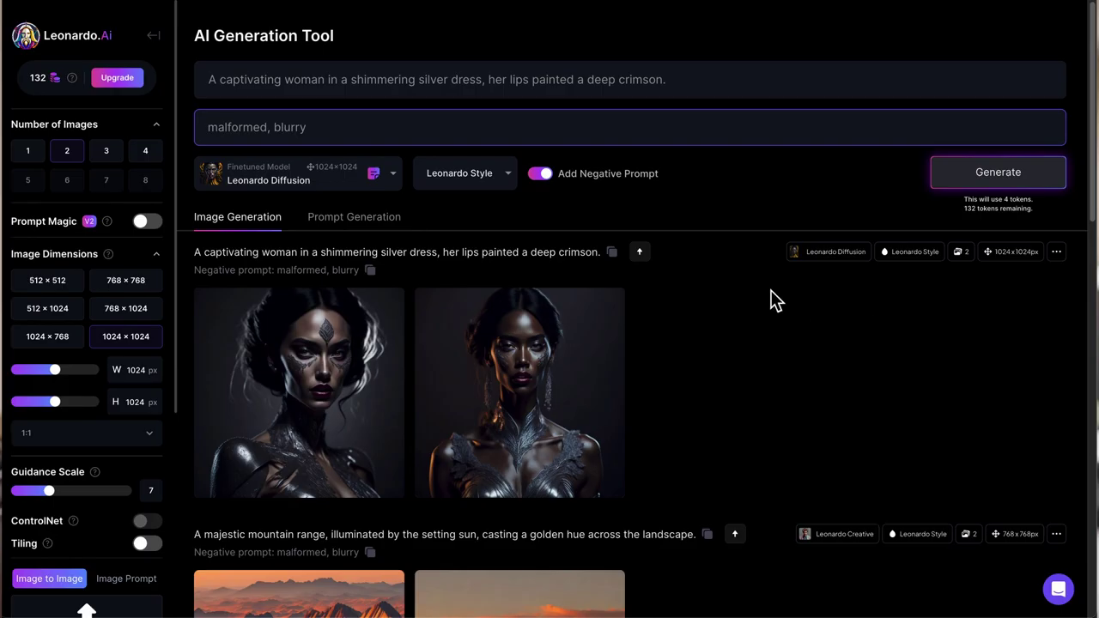
drag(420, 88, 657, 81)
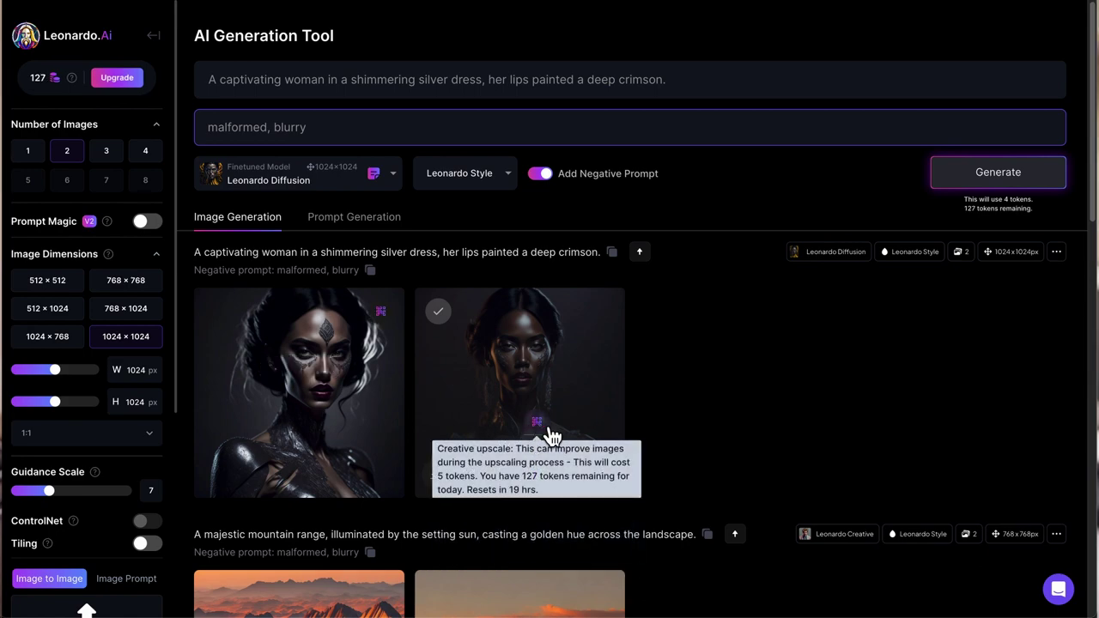
Check the HD upscaled portrait, then run a Creative Upscale on the first portrait
click(336, 386)
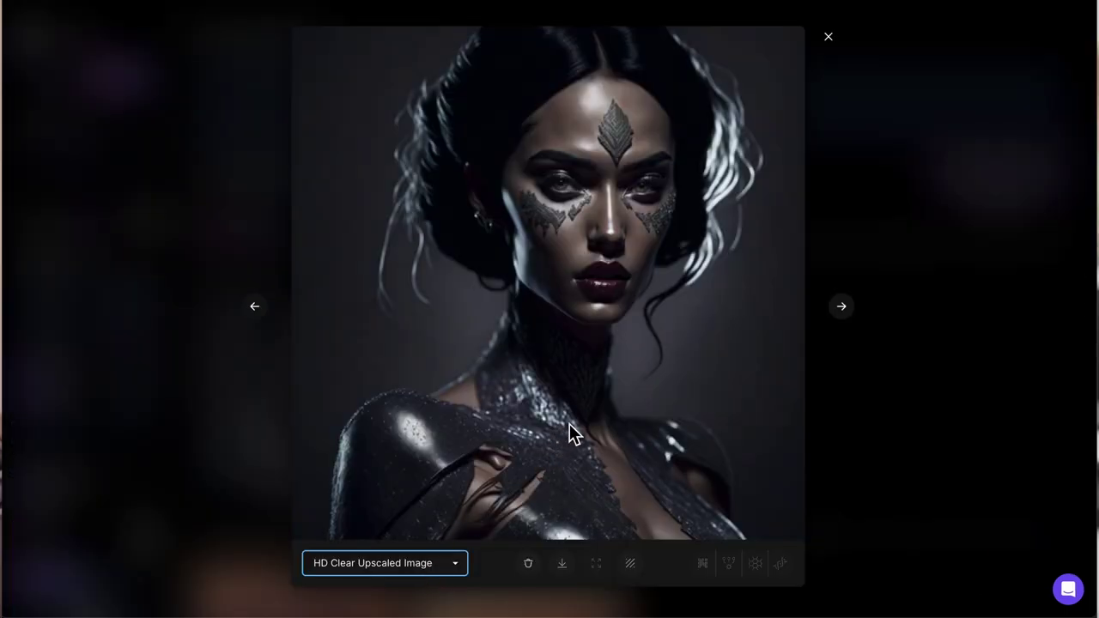
click(892, 403)
click(321, 428)
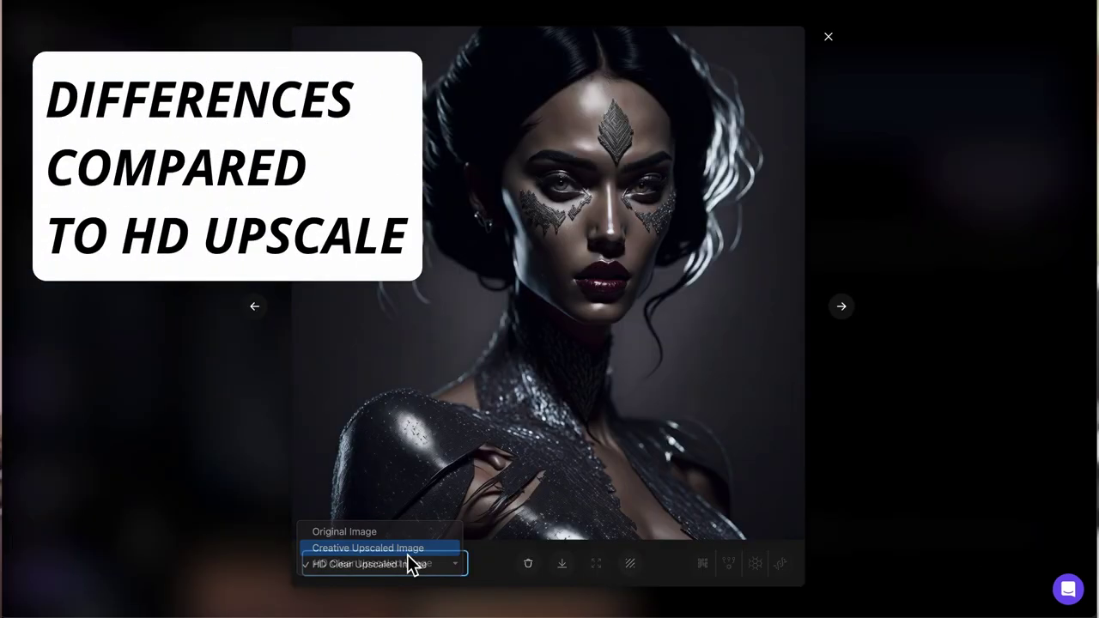
Compare the Original and HD Clear versions, ending on the Creative upscale
click(408, 547)
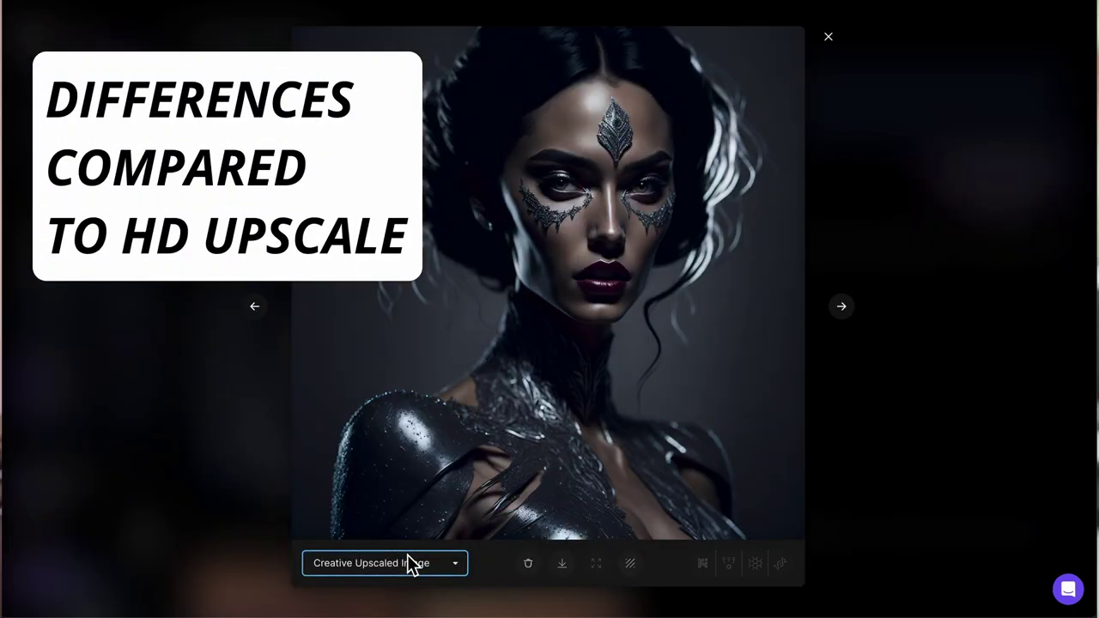
click(408, 563)
click(393, 533)
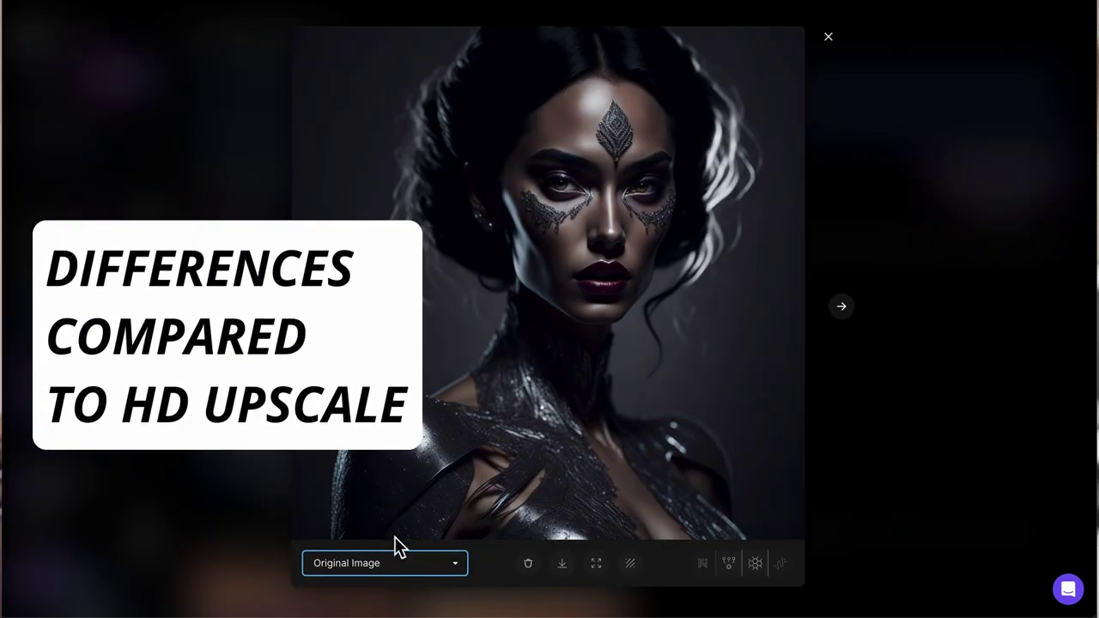
click(391, 564)
click(381, 596)
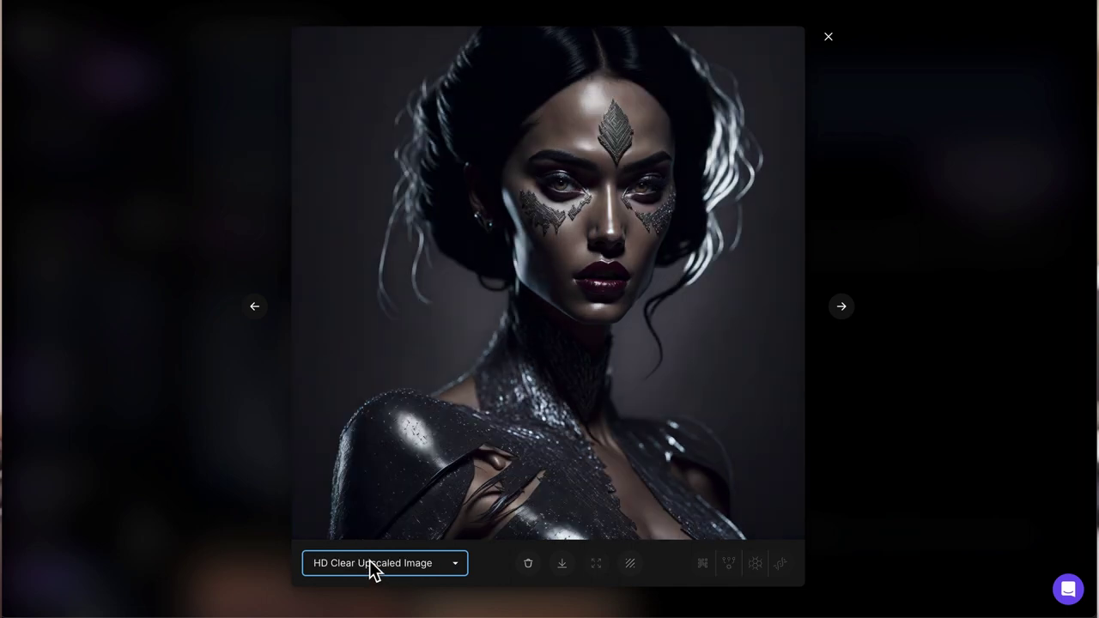
click(384, 564)
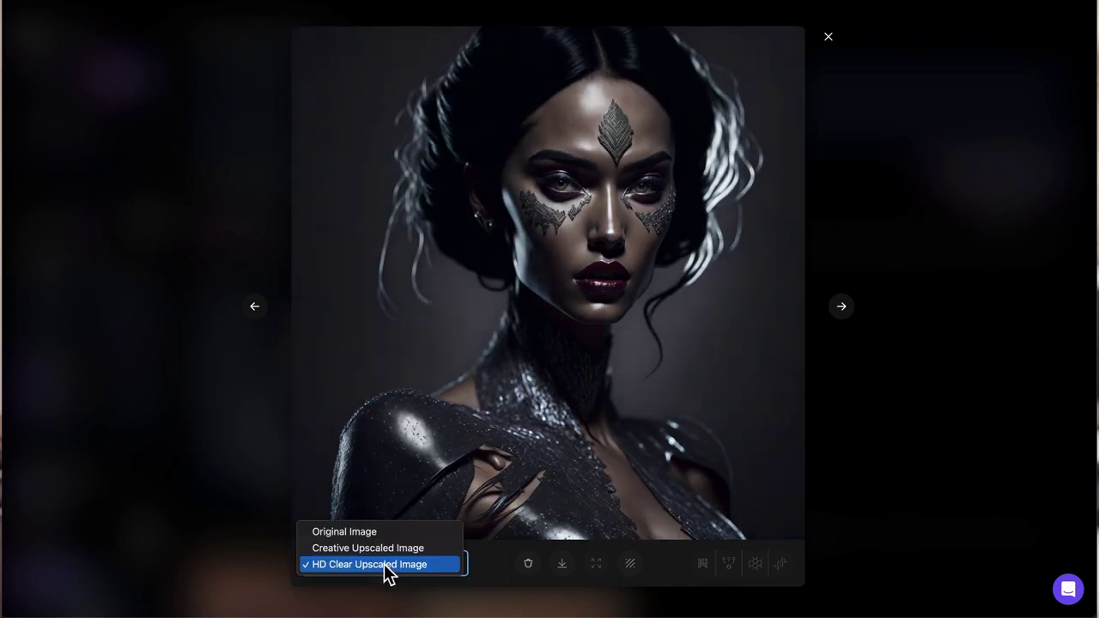
click(394, 551)
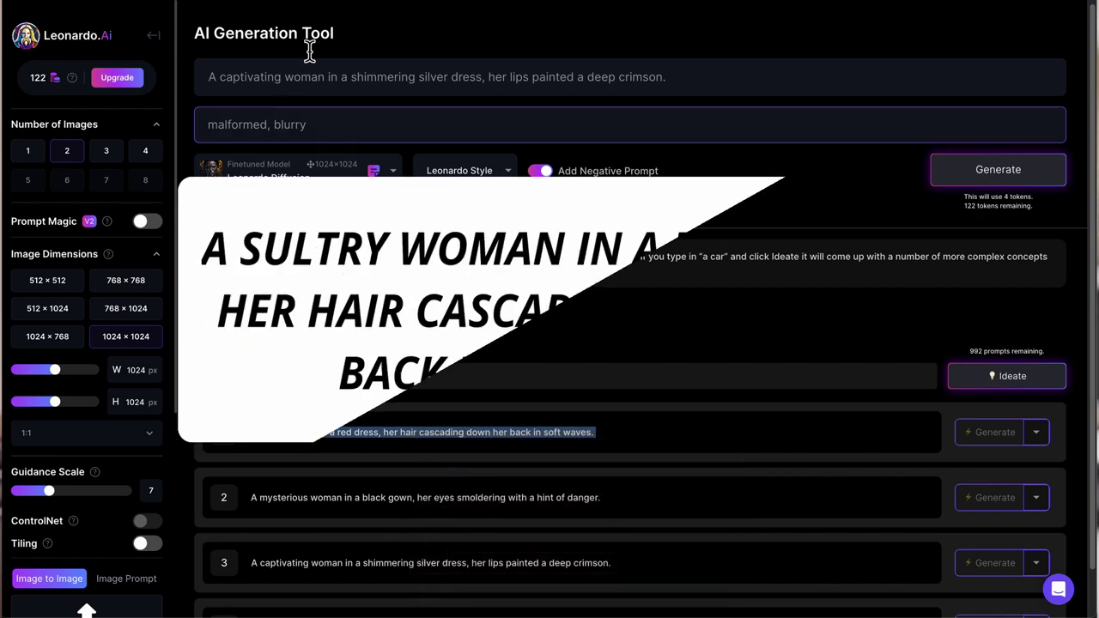
Replace the prompt with the sultry red-dress description and view the resulting portrait full-size
double_click(305, 79)
triple_click(314, 86)
right_click(314, 86)
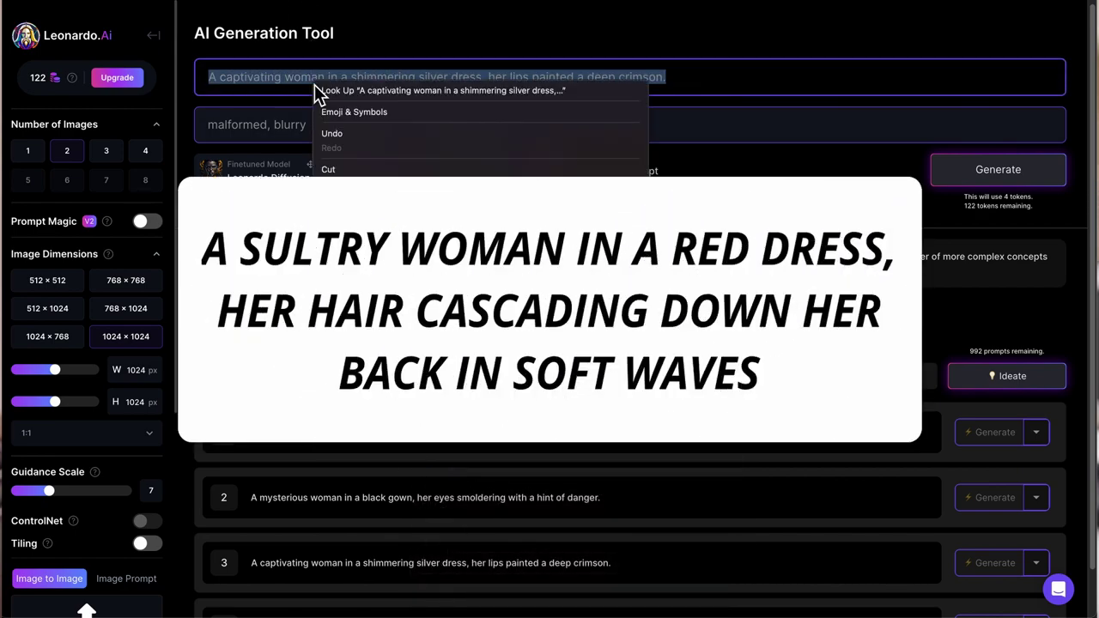
text(A sultry woman in a red dress, her hair cascading down her back in soft waves.)
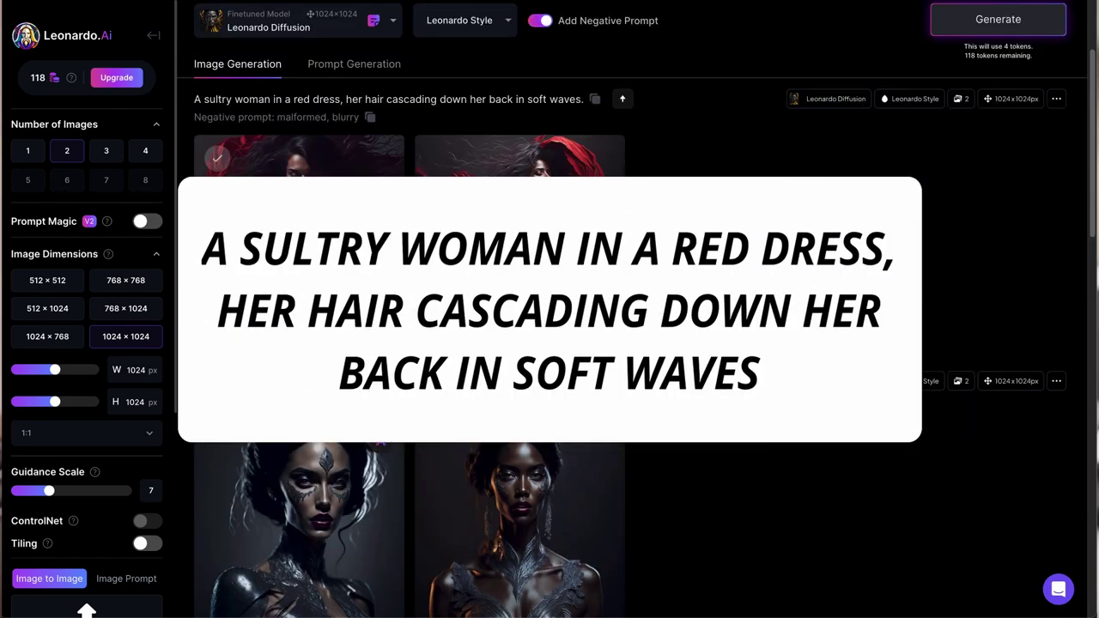
click(335, 217)
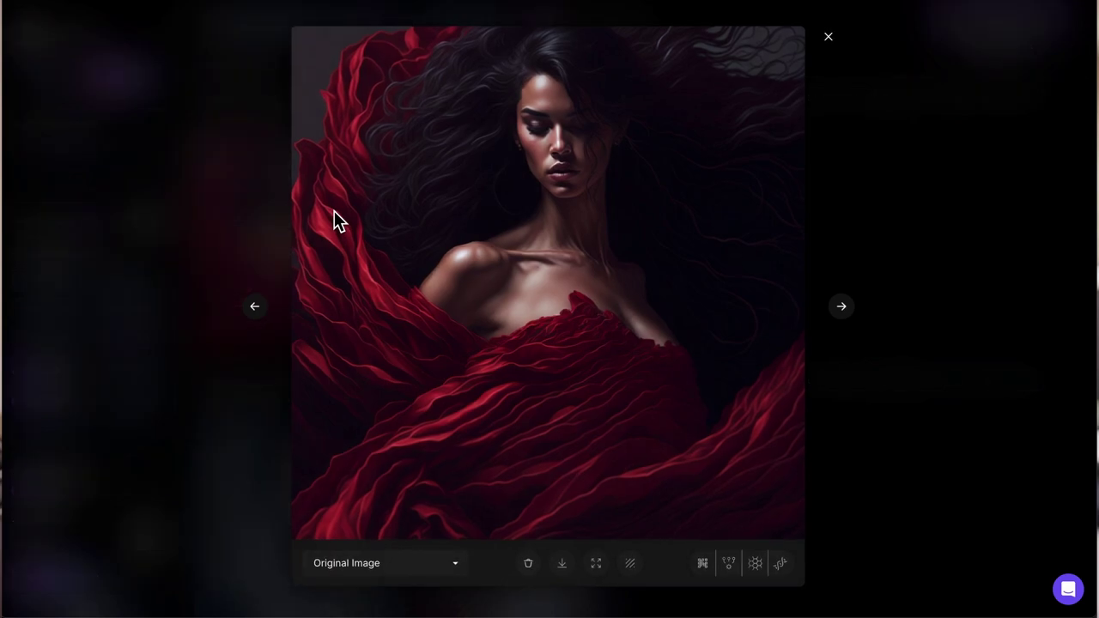
click(970, 251)
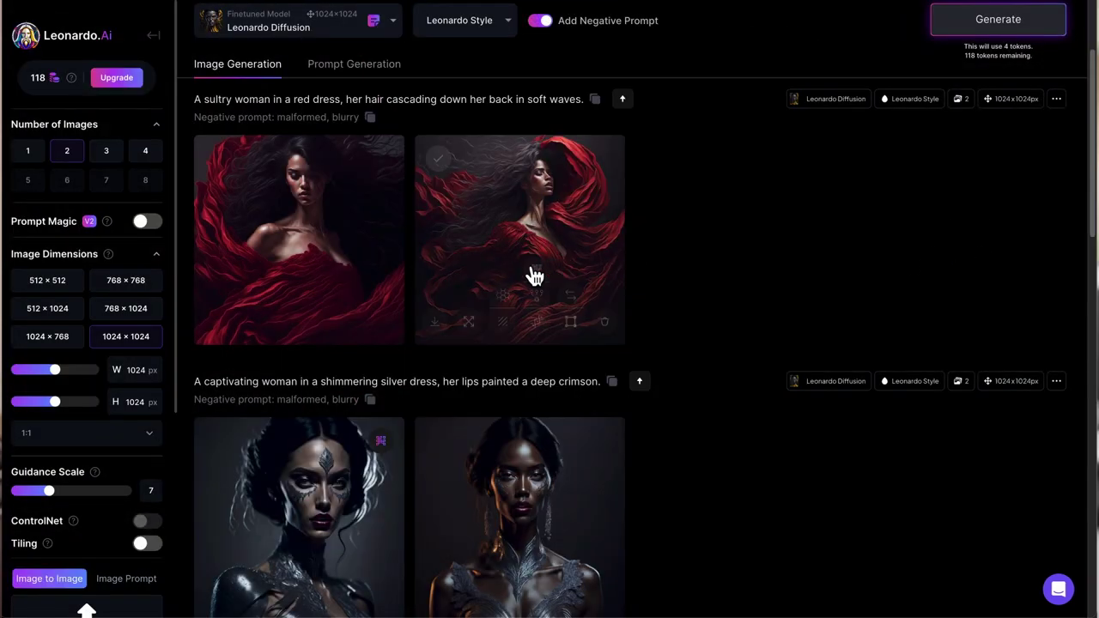
scroll(442, 246, up, 1)
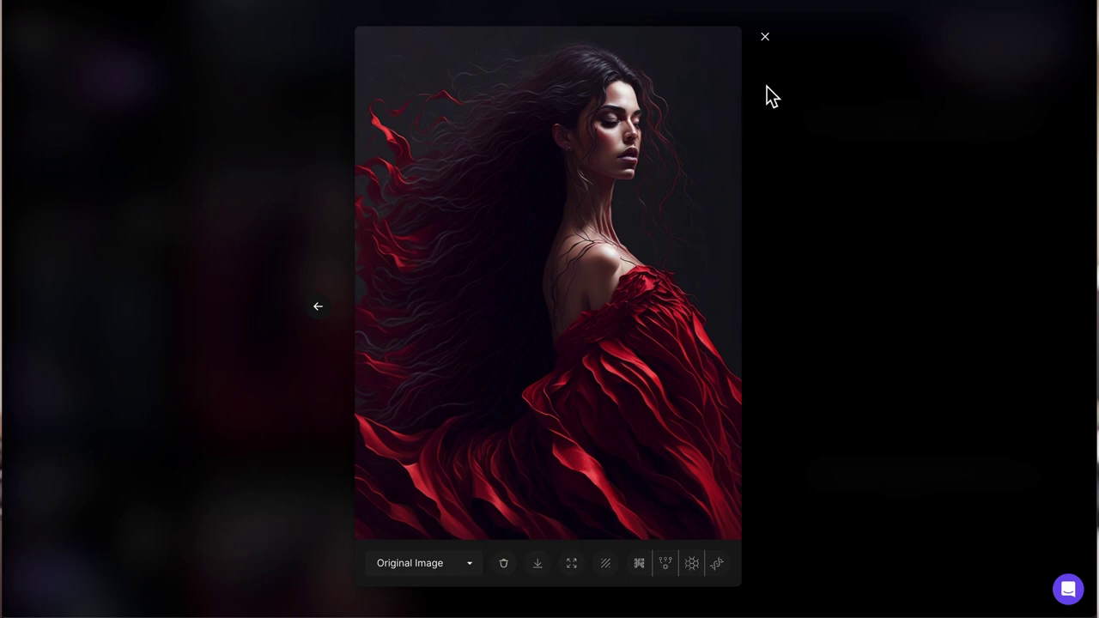
Open the steampunk redhead portrait's details from the Community Feed
click(765, 36)
scroll(887, 527, down, 6)
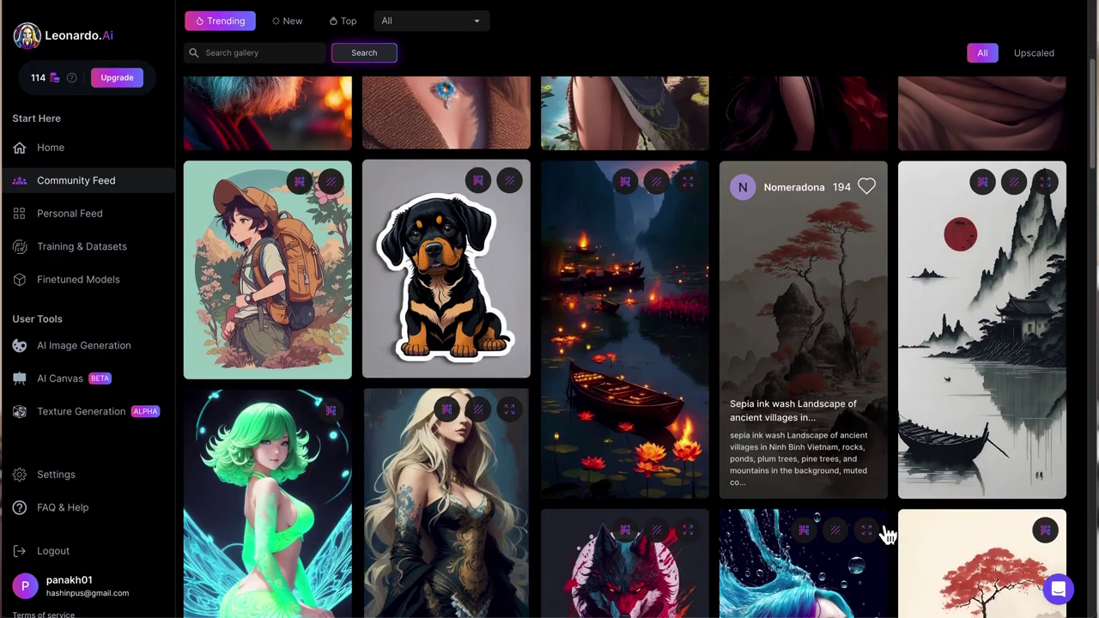
scroll(278, 483, down, 5)
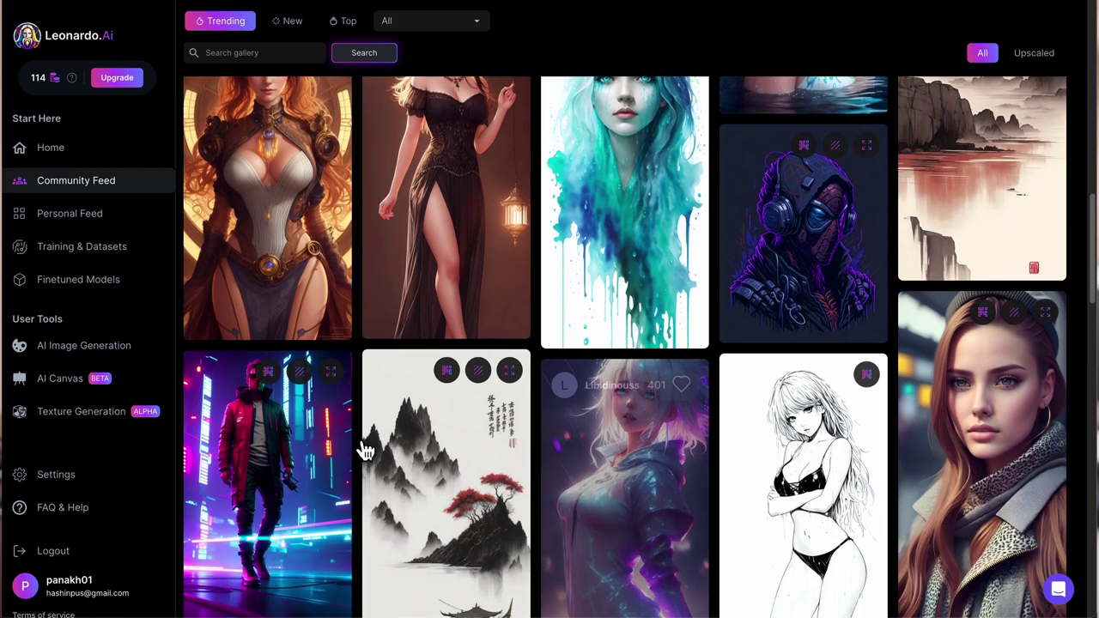
click(339, 404)
Copy the steampunk portrait's full prompt
drag(773, 321, 529, 143)
right_click(630, 180)
click(667, 208)
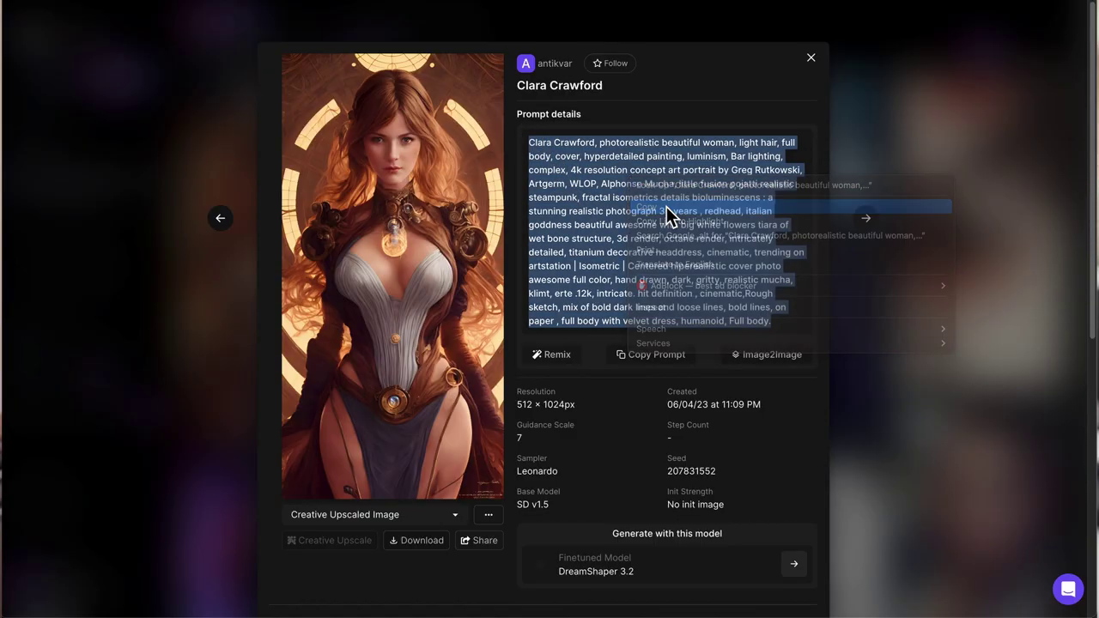
click(661, 365)
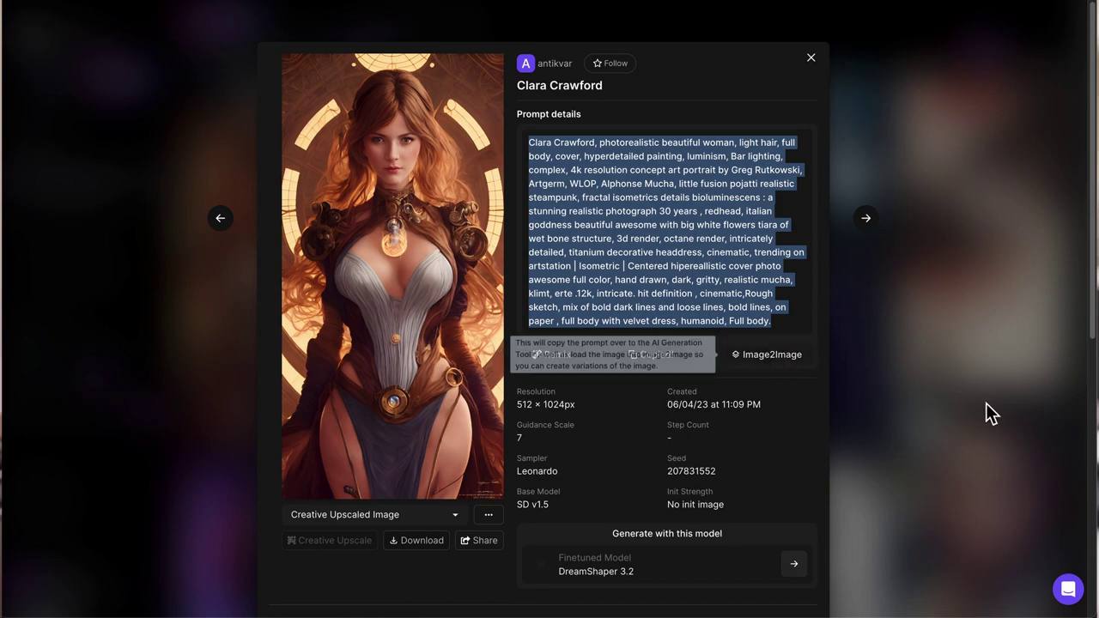
Reuse the steampunk portrait as the Image2Image init image for a new generation
click(788, 360)
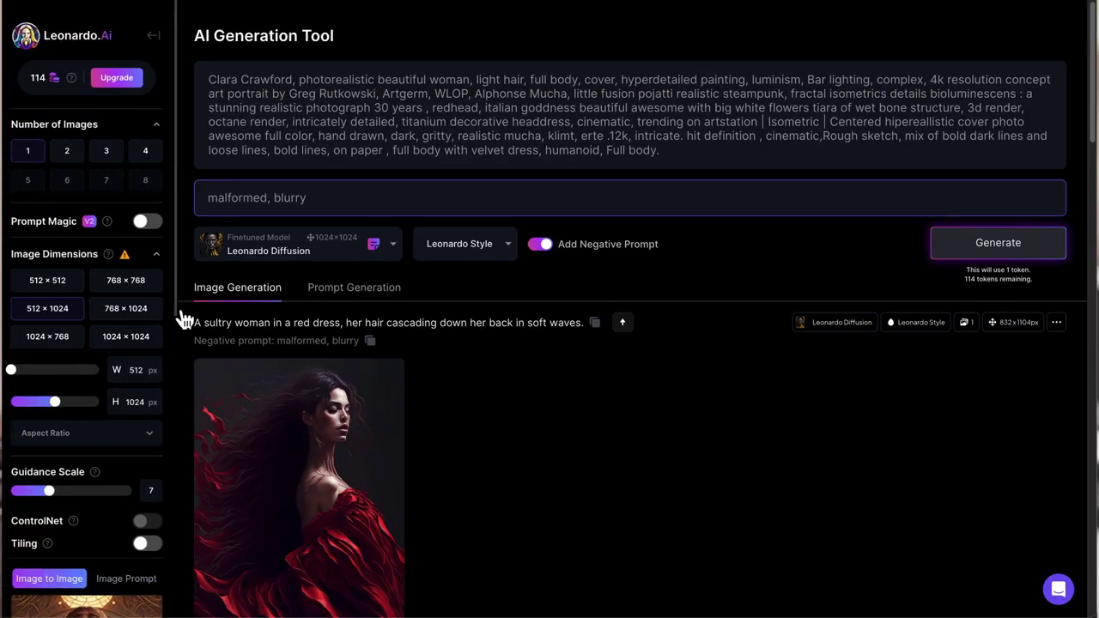
scroll(120, 344, down, 5)
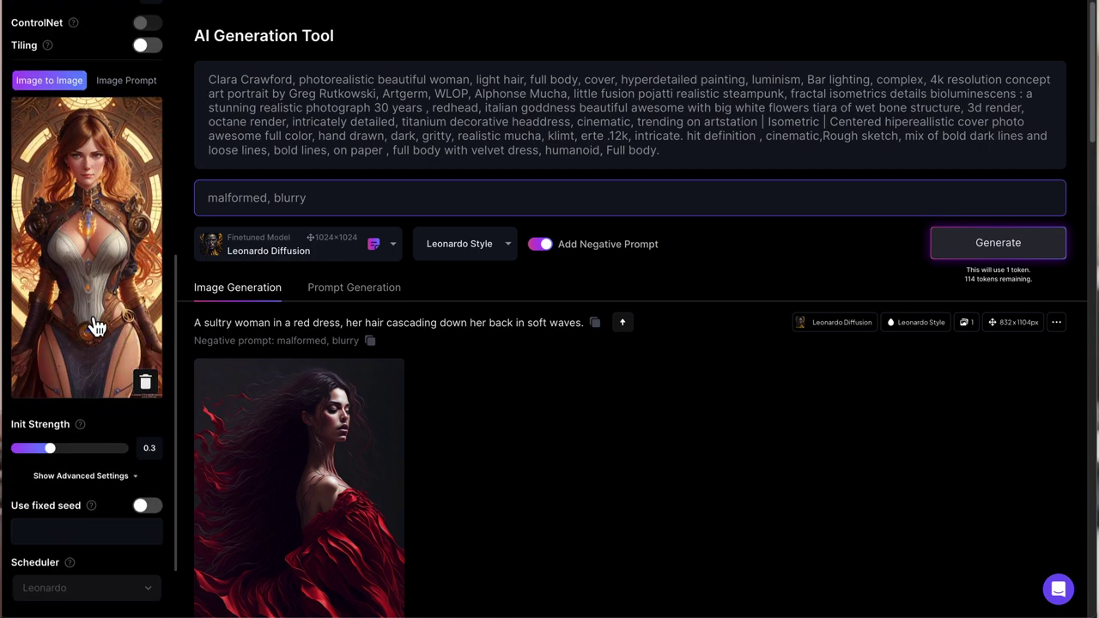
scroll(99, 291, up, 2)
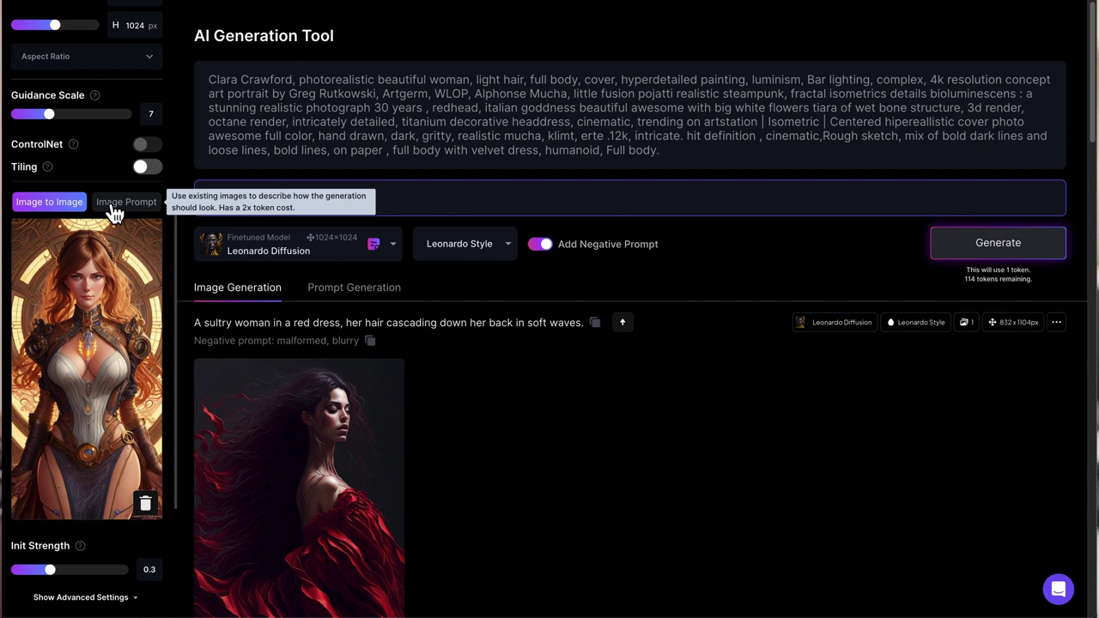
scroll(42, 122, up, 3)
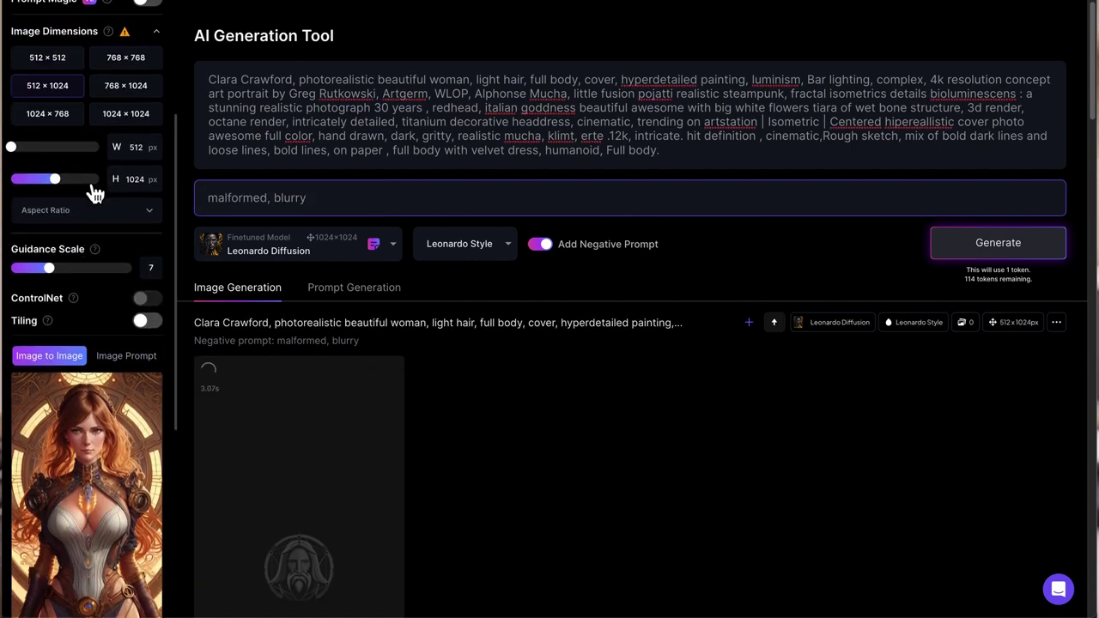
Set the output aspect ratio to 9:16
click(103, 214)
click(34, 258)
scroll(283, 478, down, 2)
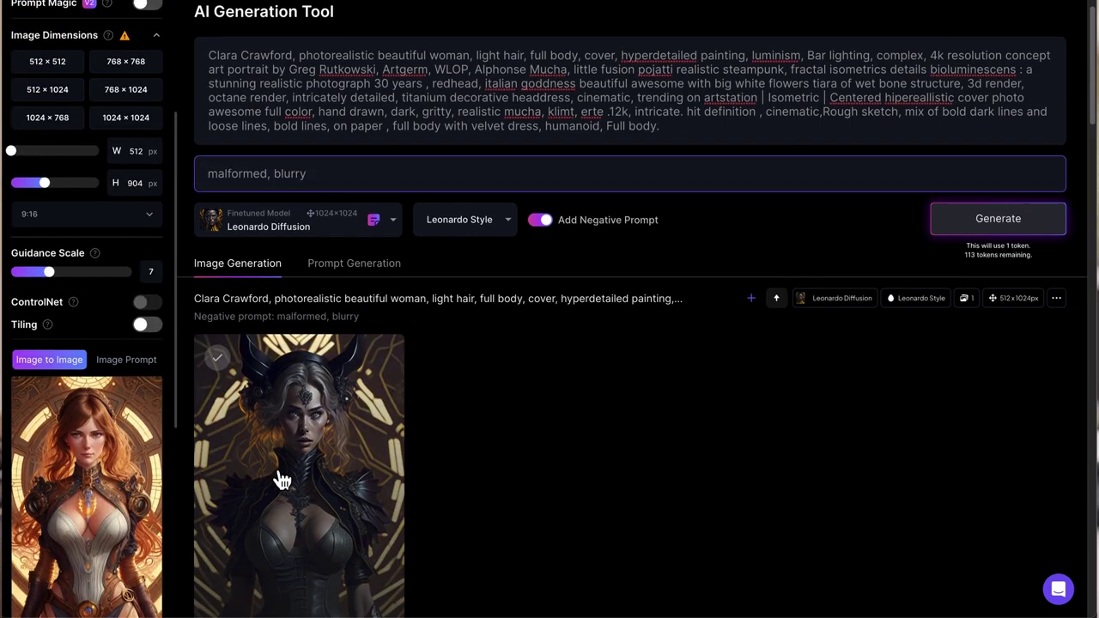
scroll(481, 344, down, 1)
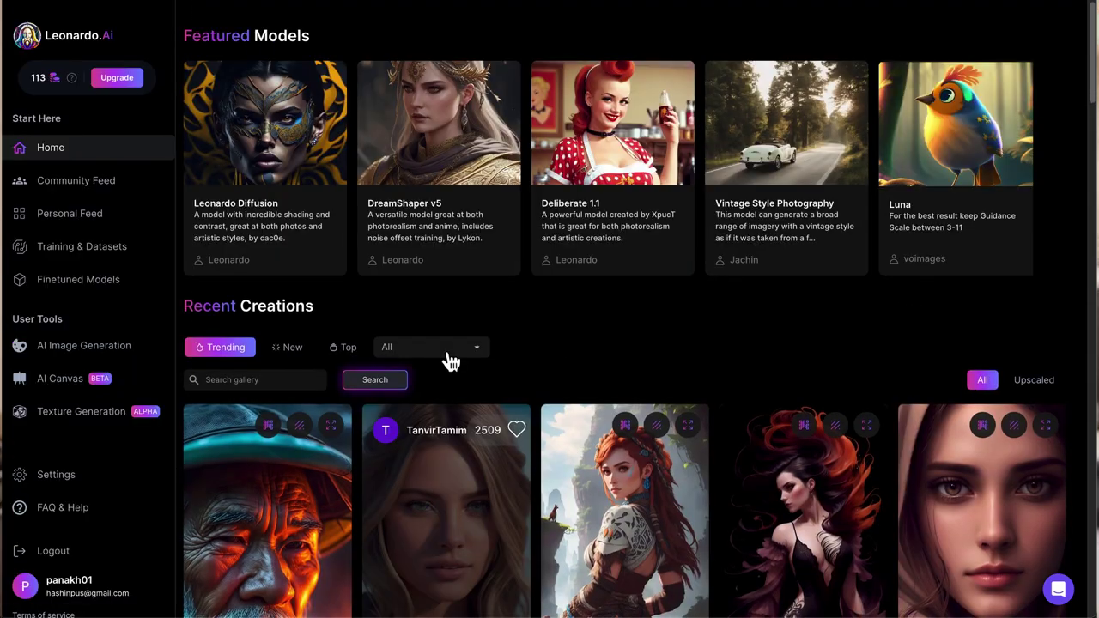
Regenerate the Home feed portrait's prompt with DreamShaper 3.2 at 768×768
scroll(447, 358, down, 6)
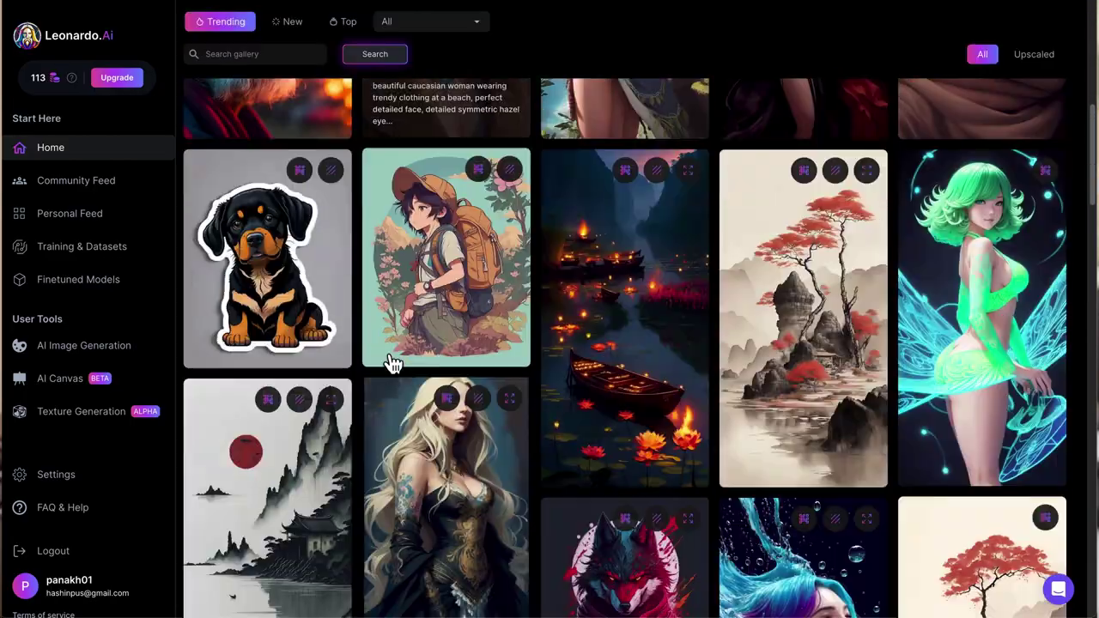
scroll(391, 363, down, 3)
click(392, 361)
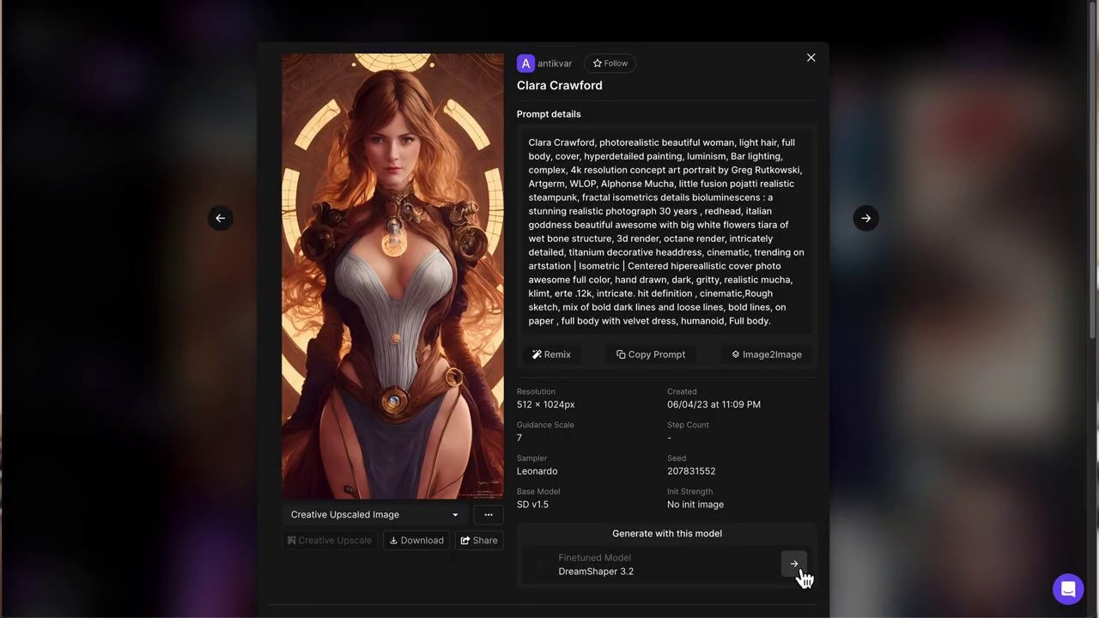
click(794, 564)
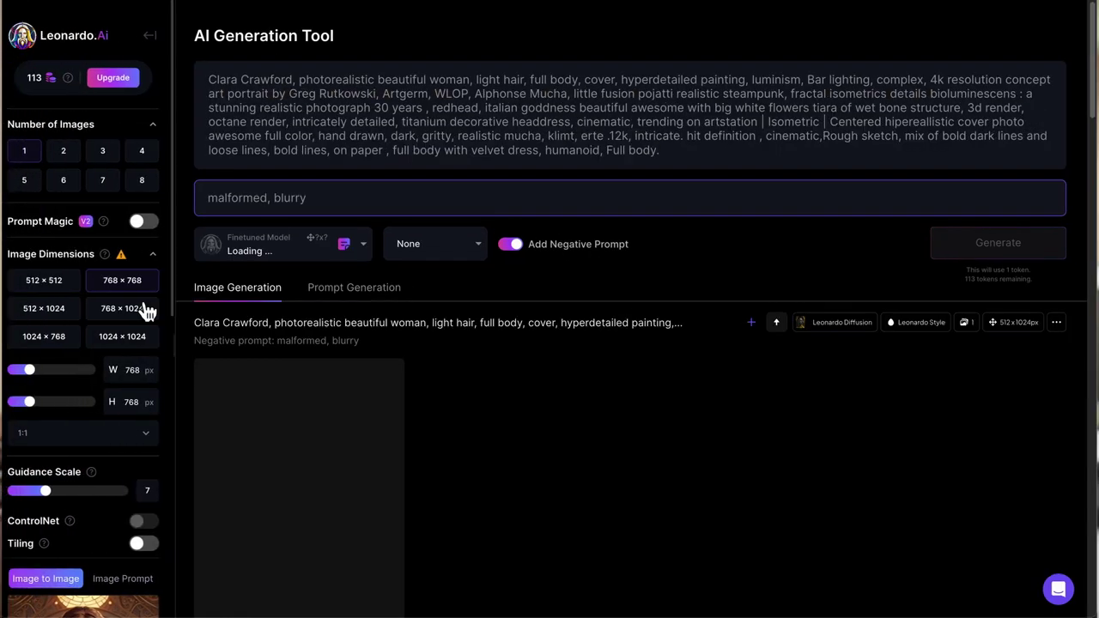
scroll(122, 318, down, 7)
click(326, 251)
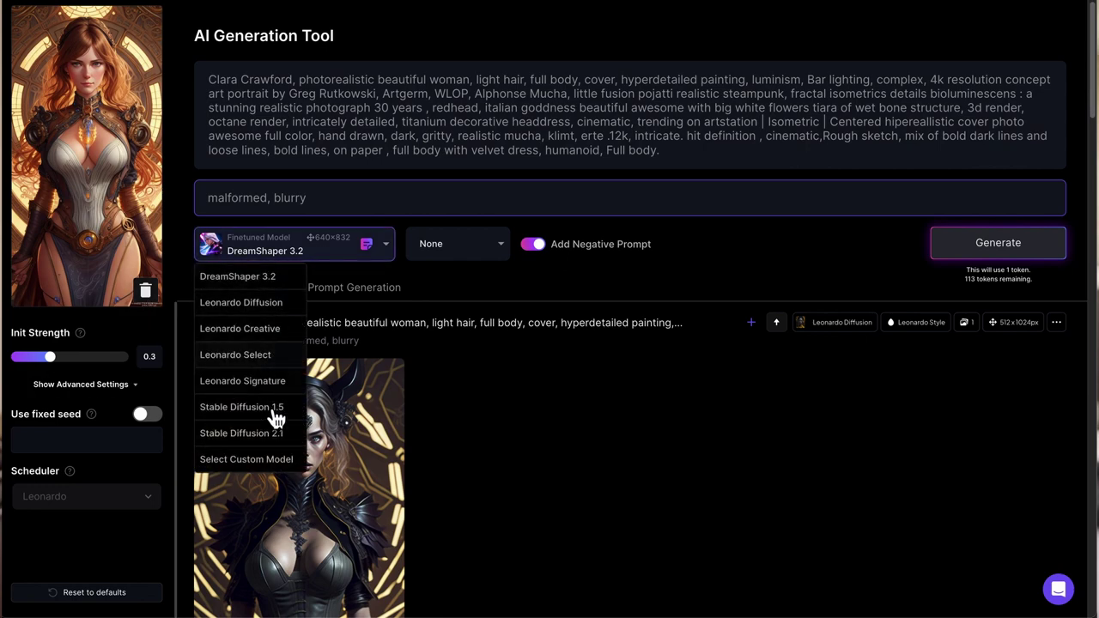
click(563, 464)
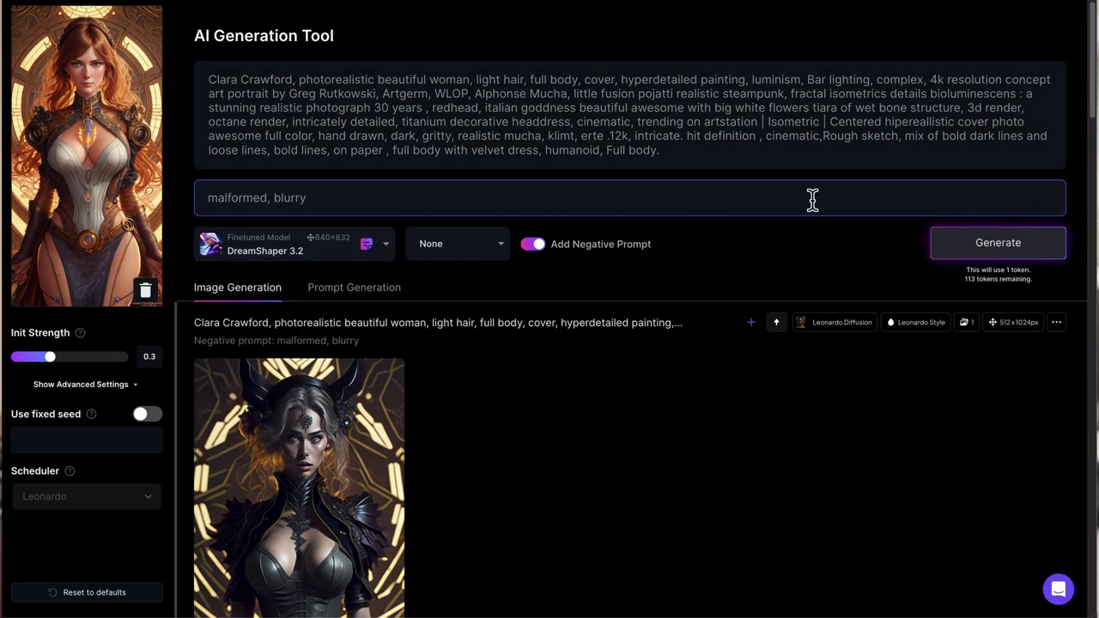
click(1015, 253)
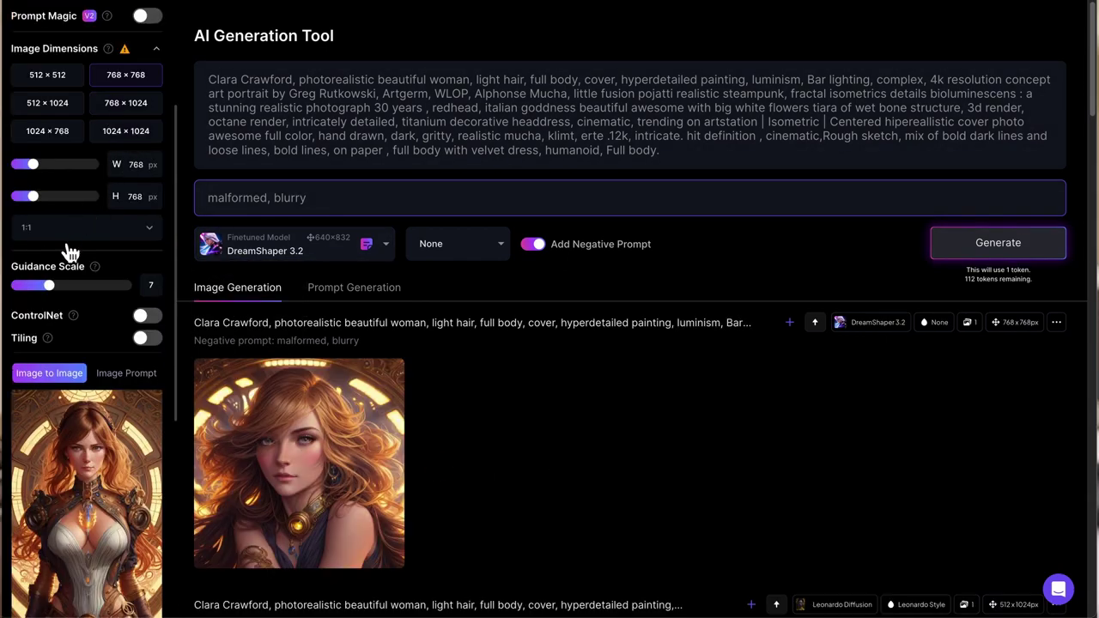
Change the aspect ratio to 9:16 for the next generation
click(95, 225)
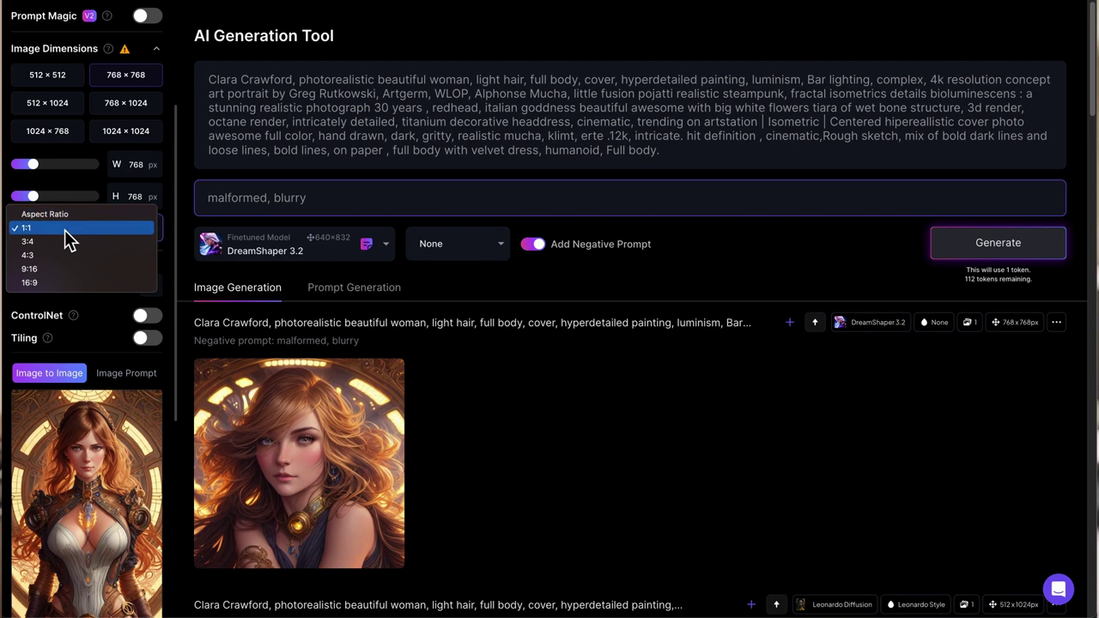
click(42, 267)
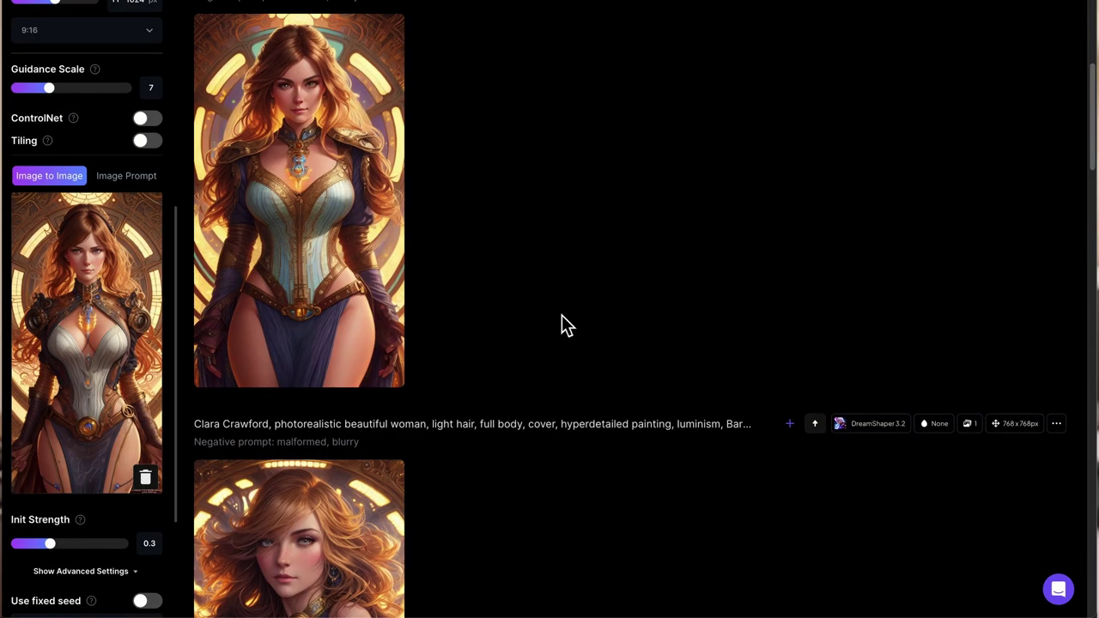
scroll(560, 324, up, 5)
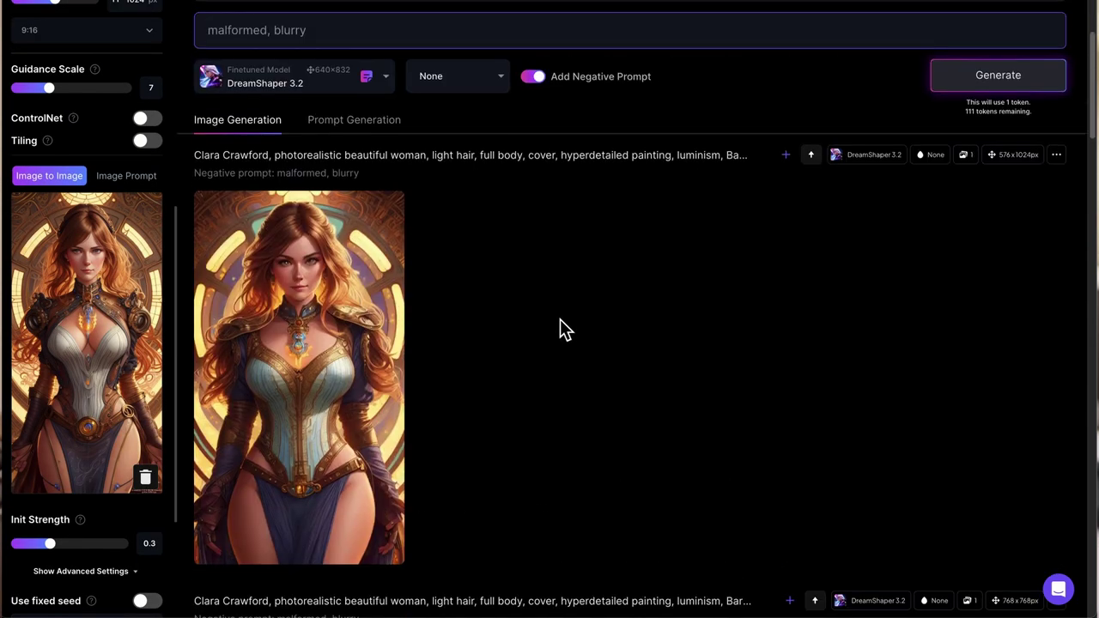
scroll(81, 129, up, 3)
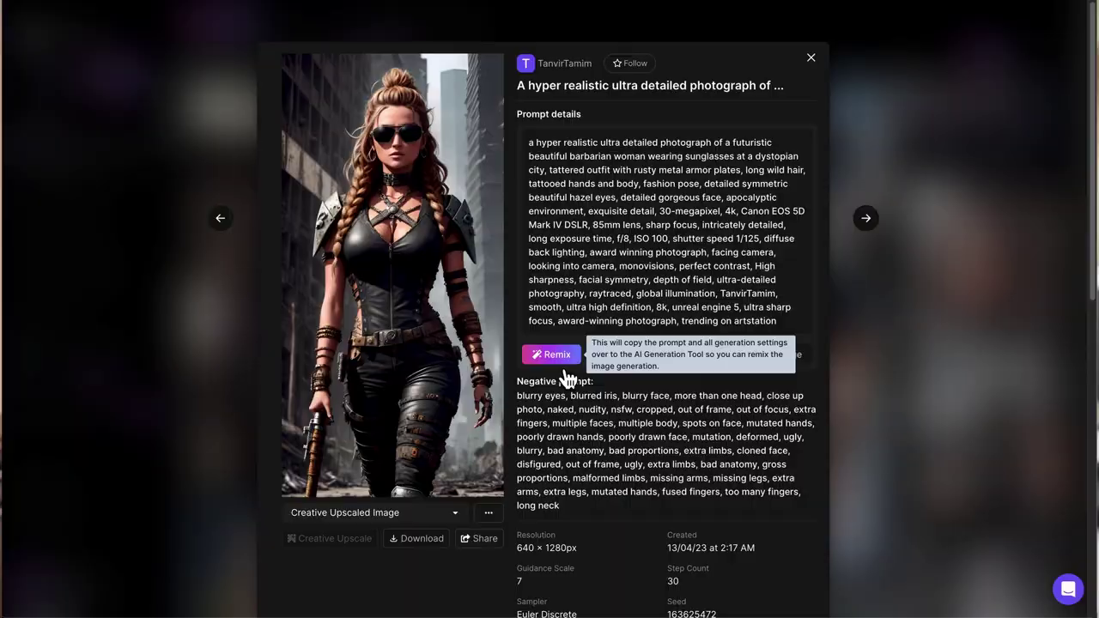
click(559, 359)
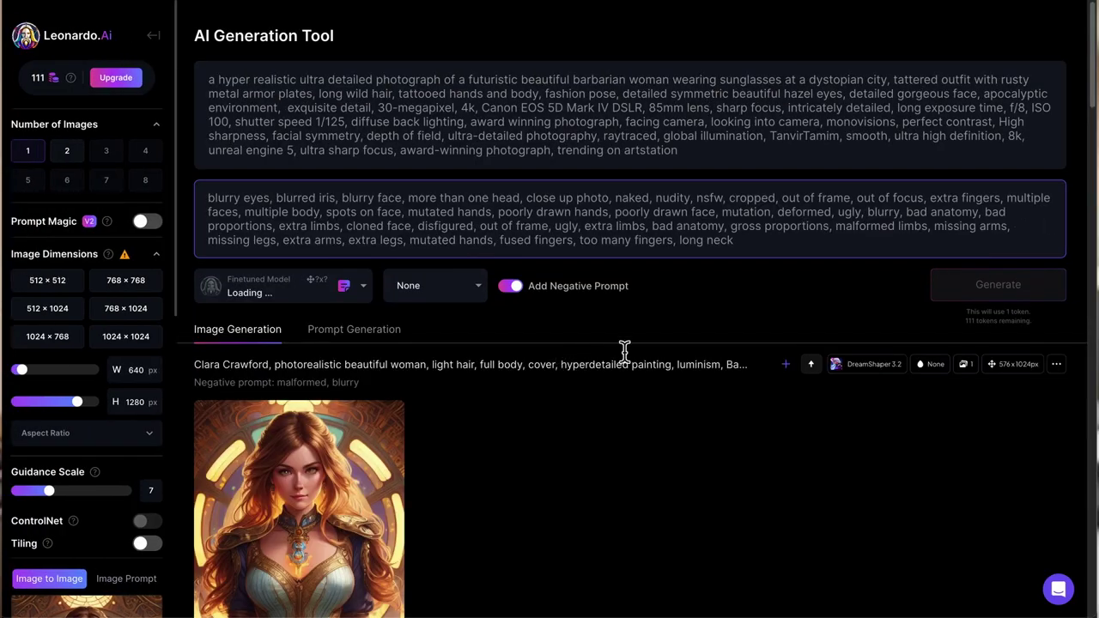
scroll(75, 343, down, 7)
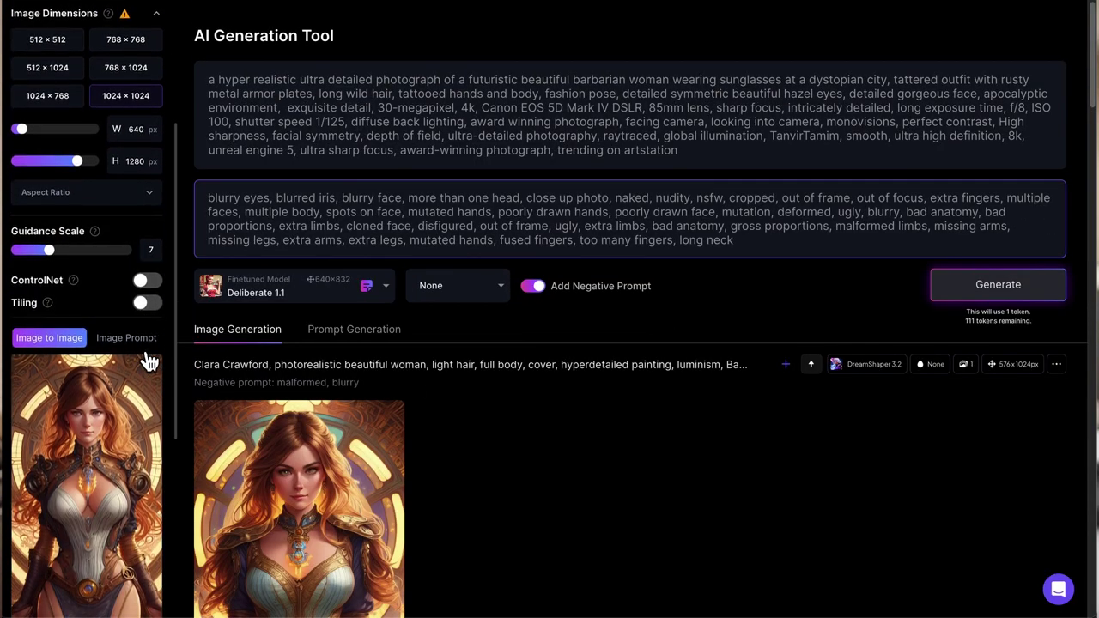
scroll(147, 360, up, 5)
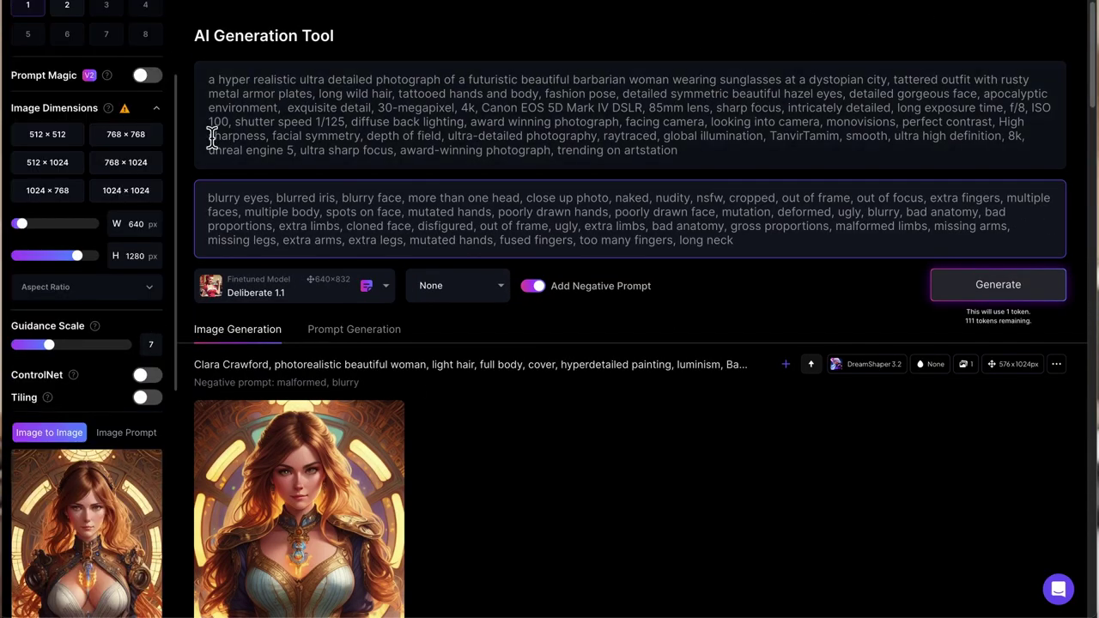
scroll(129, 167, up, 3)
scroll(129, 103, down, 3)
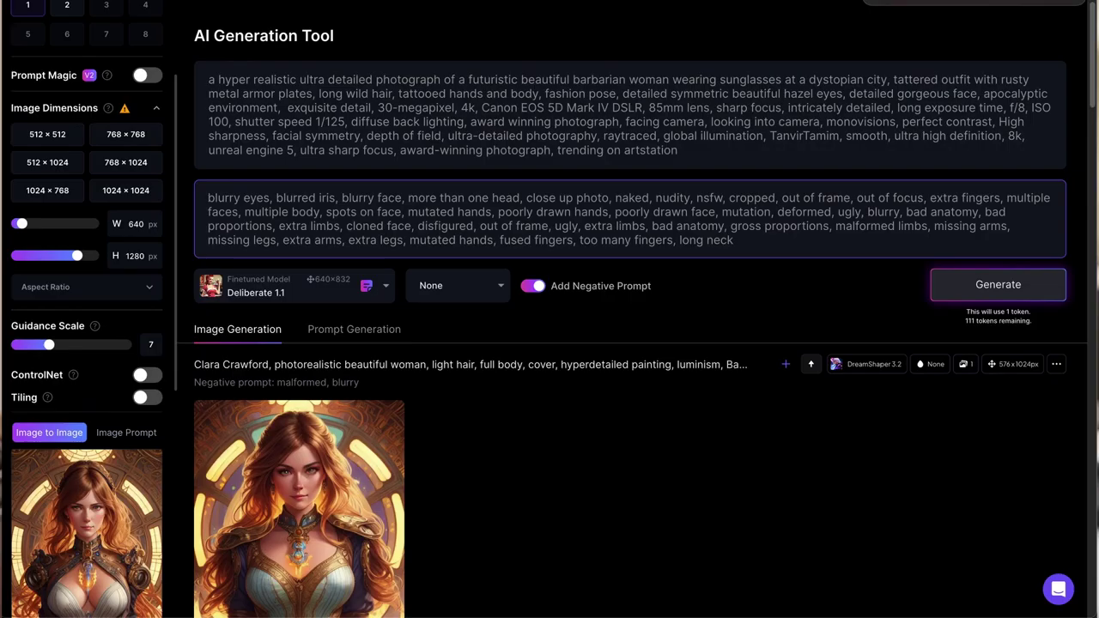
scroll(111, 142, up, 3)
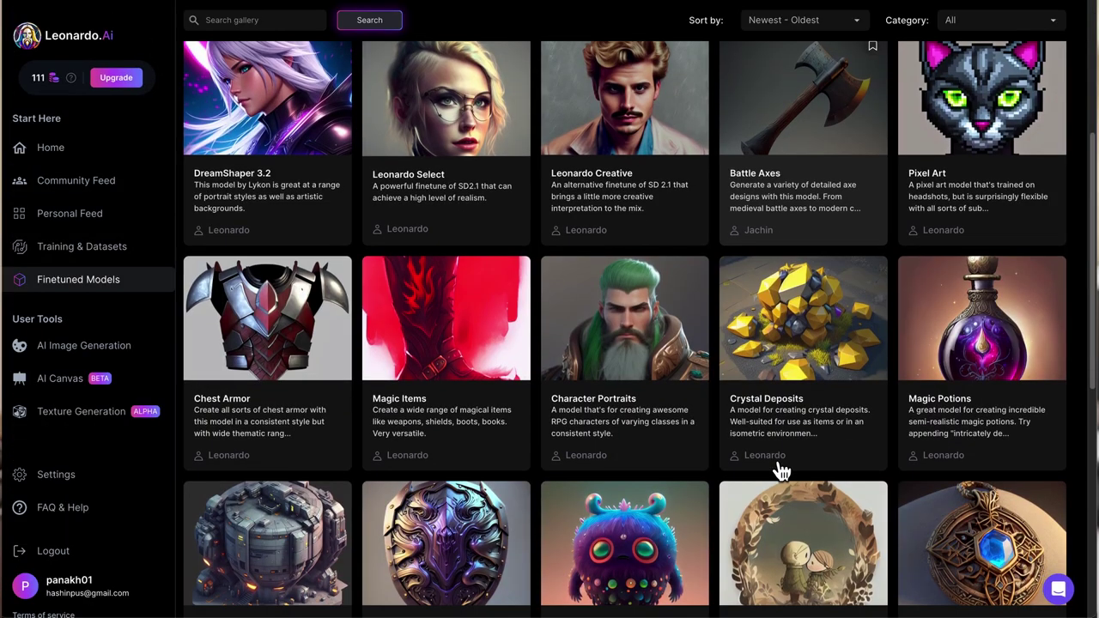
Look over the DreamShaper v5 finetuned model's details page
scroll(781, 468, down, 5)
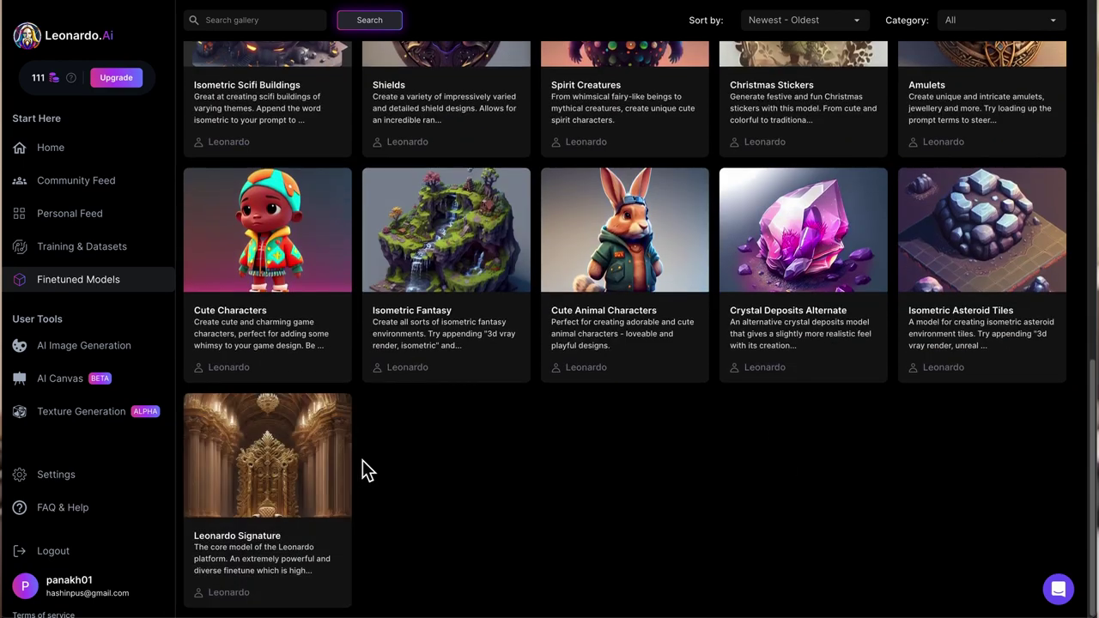
scroll(365, 471, up, 7)
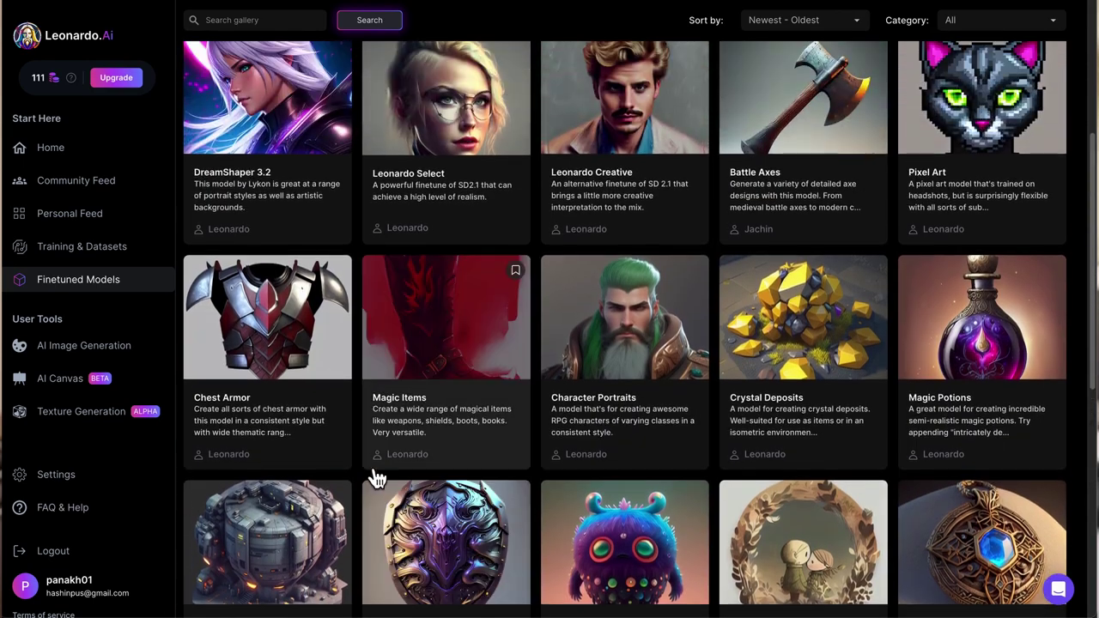
scroll(377, 478, up, 3)
click(263, 194)
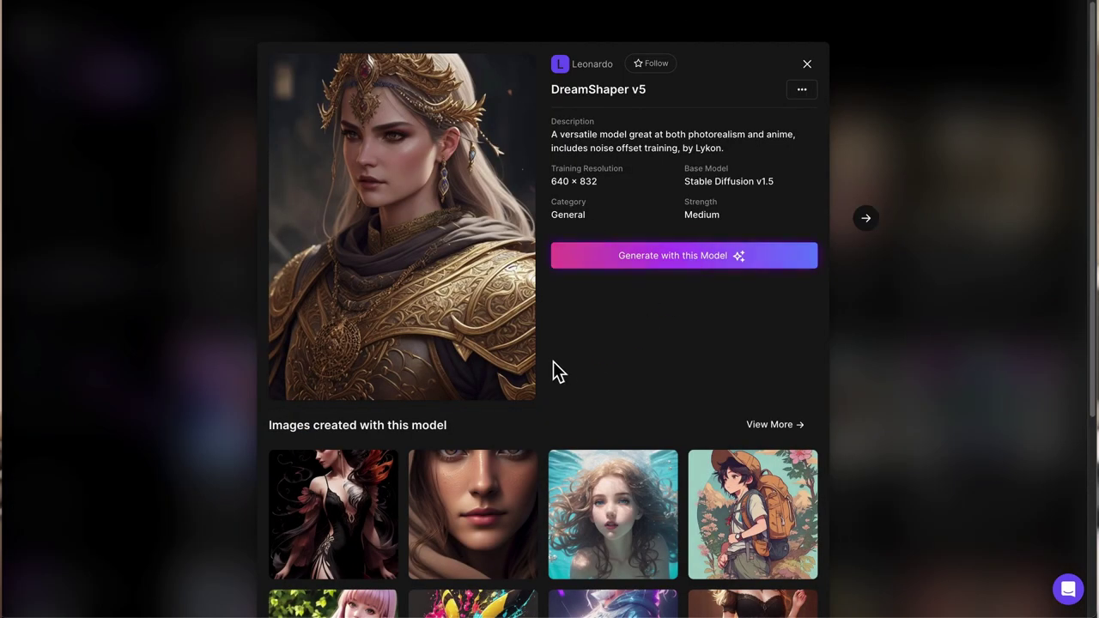
scroll(535, 367, down, 3)
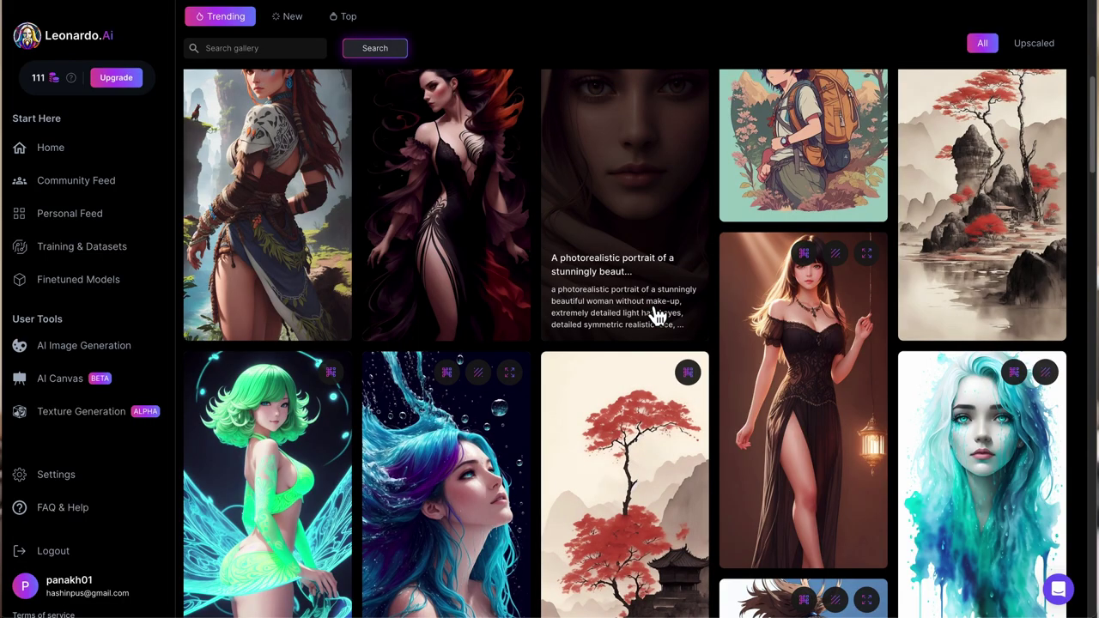
scroll(657, 314, up, 2)
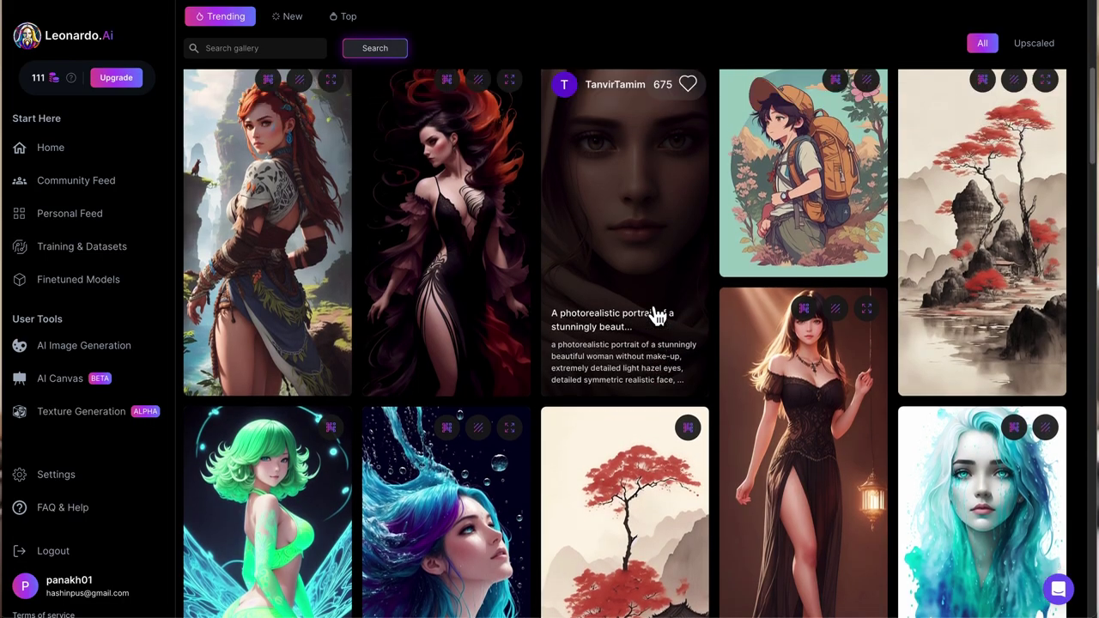
Browse the Trending community feed, opening and closing one image's prompt details
click(655, 308)
click(810, 58)
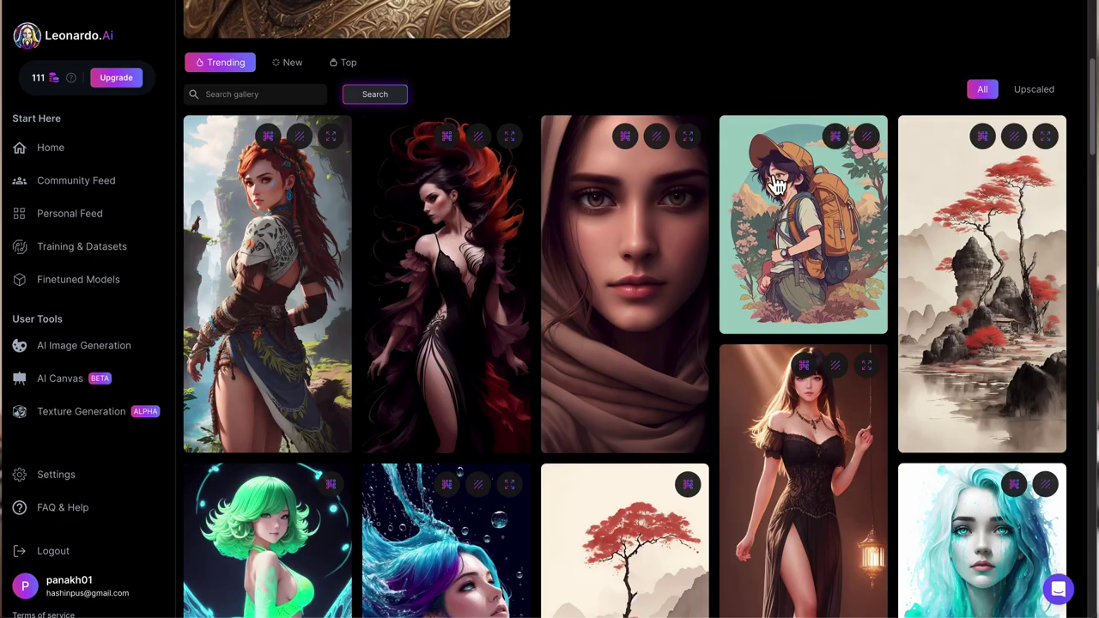
scroll(657, 335, down, 8)
scroll(662, 330, down, 10)
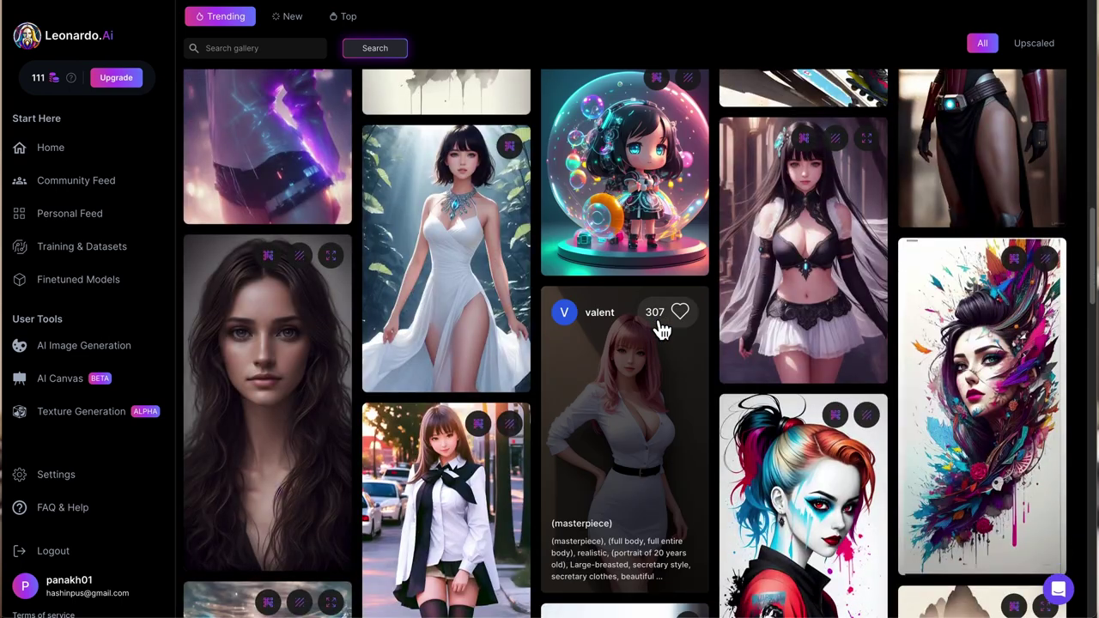
scroll(661, 326, down, 10)
scroll(667, 327, down, 8)
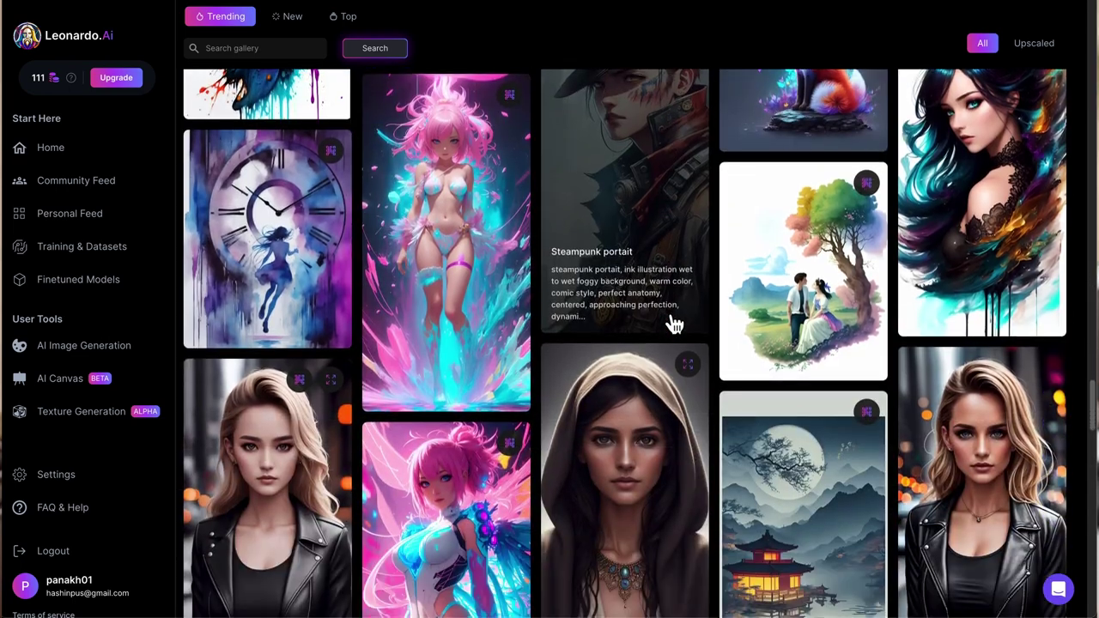
Remix the leather-jacket portrait, generate it in DreamShaper v5, and view the result full size
click(667, 319)
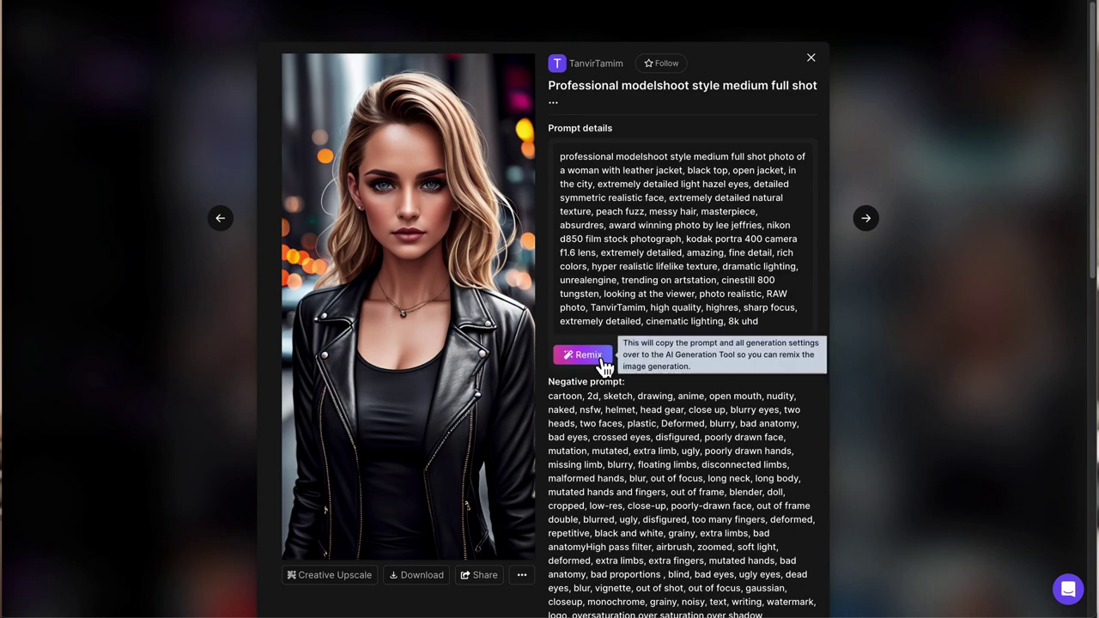
click(587, 354)
key(ctrl+Return)
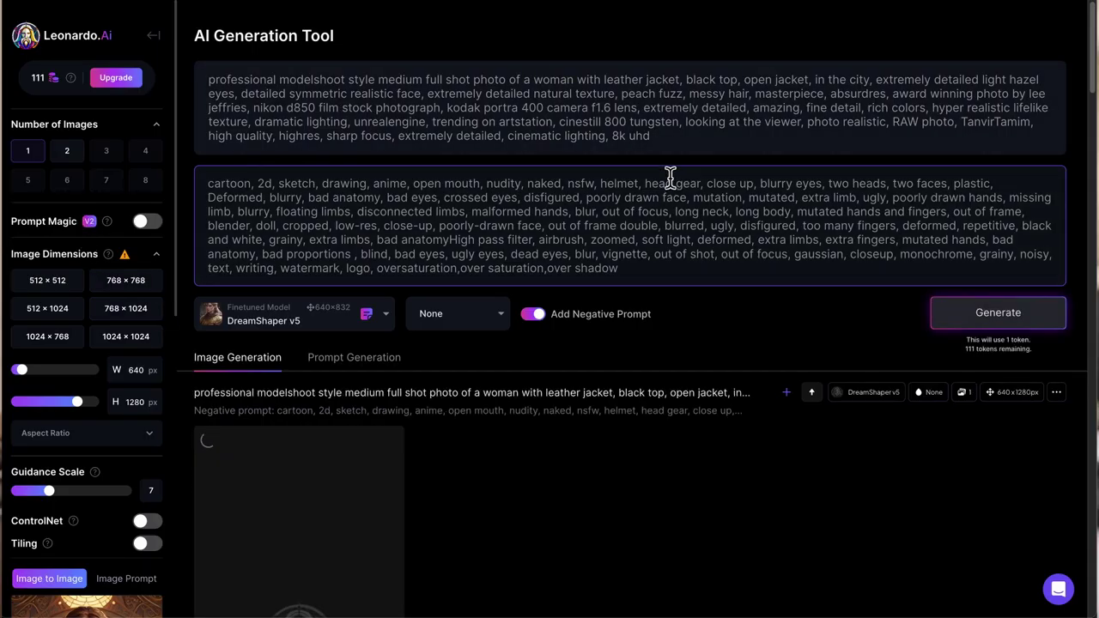
scroll(563, 176, down, 3)
scroll(565, 171, down, 2)
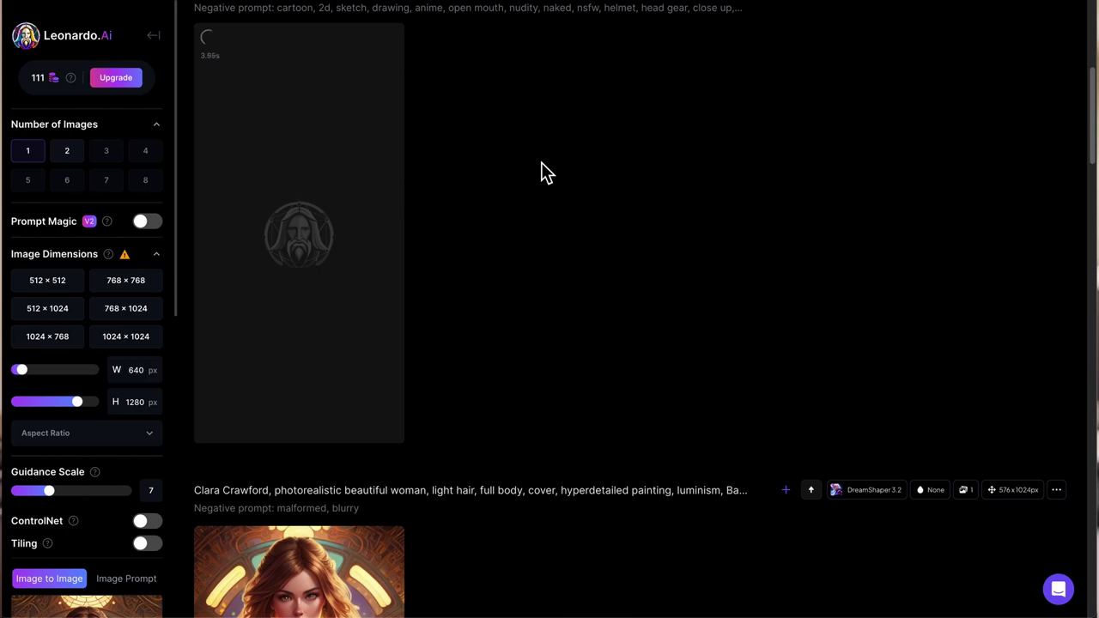
click(347, 81)
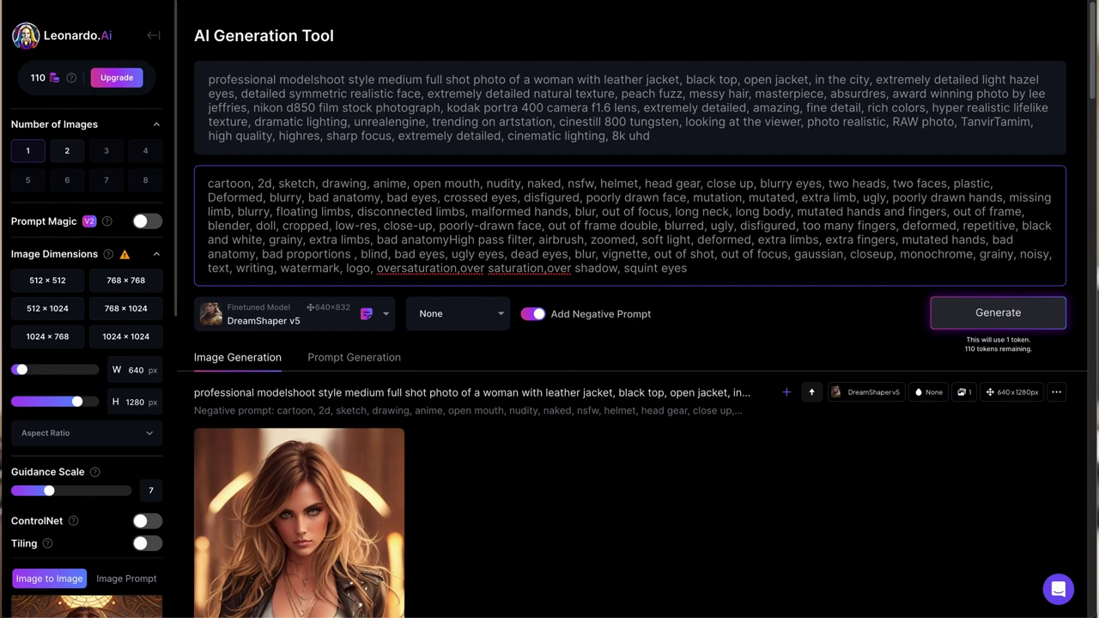
Regenerate with 'squint eyes' added to the negative prompt, then switch to image-to-image mode
click(998, 313)
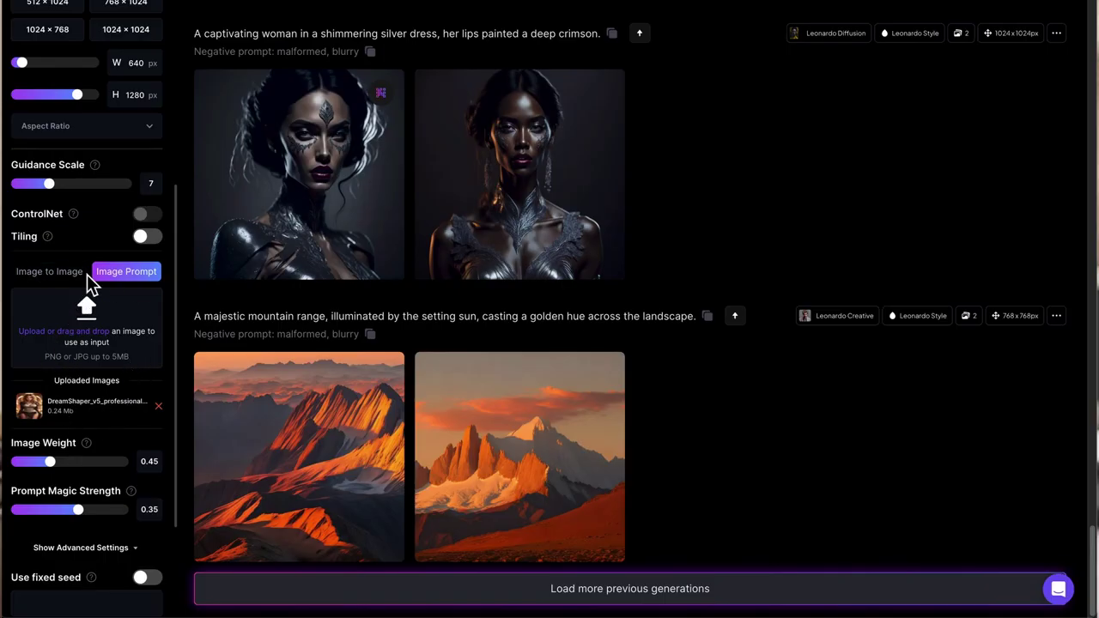
click(49, 271)
scroll(130, 404, up, 5)
scroll(110, 401, down, 4)
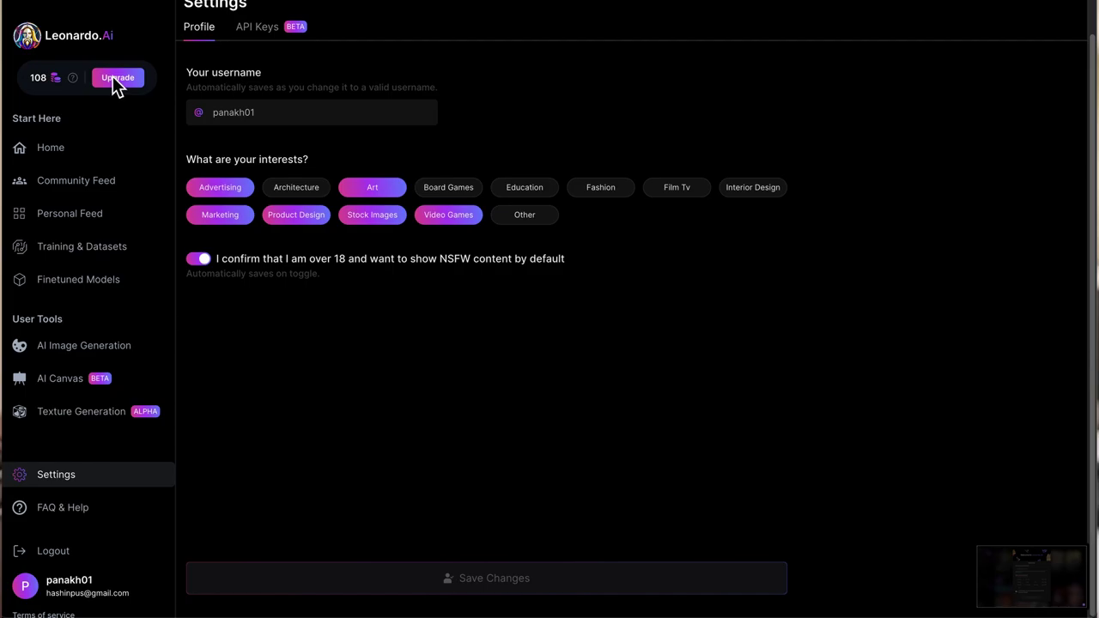
Review the pricing plans, highlighting the Free plan features and its Relaxed queue limitation
click(112, 77)
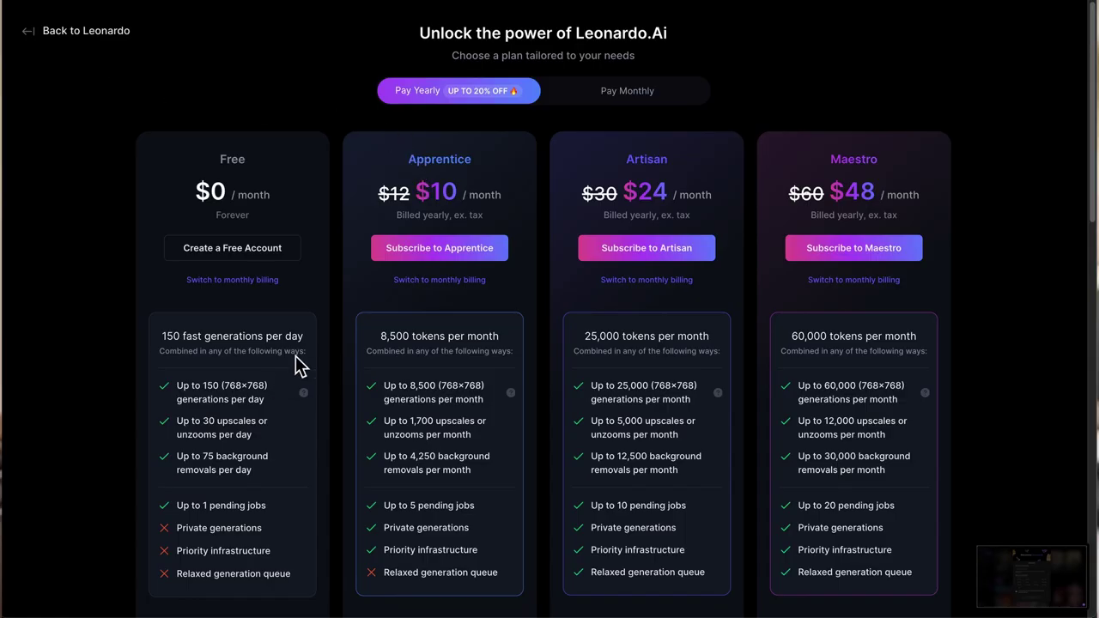
drag(172, 317, 292, 481)
click(71, 311)
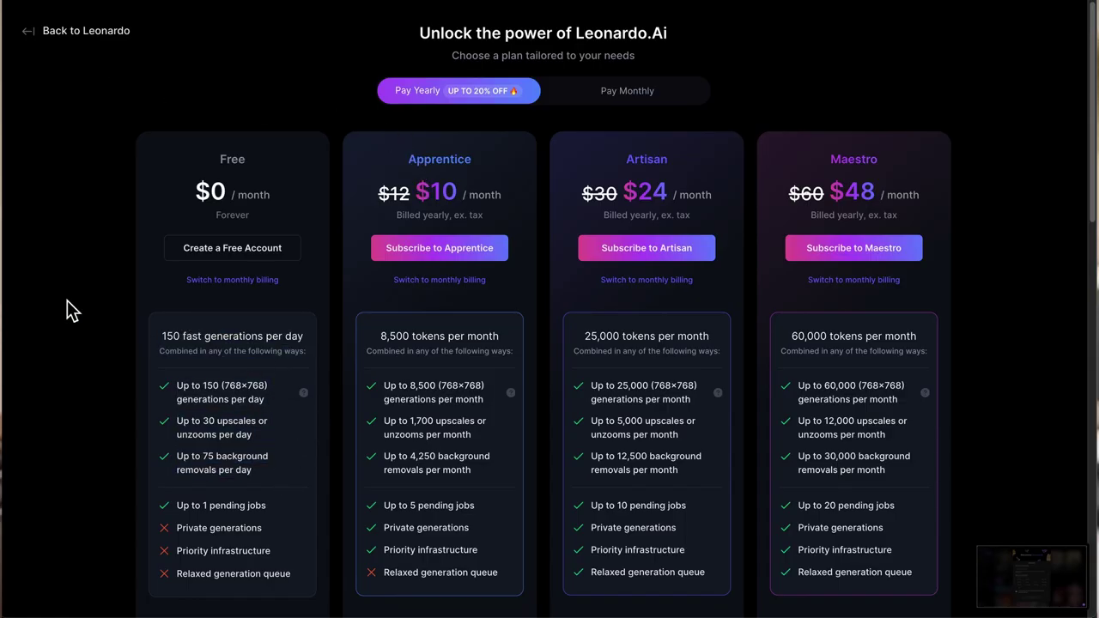
drag(267, 553, 267, 594)
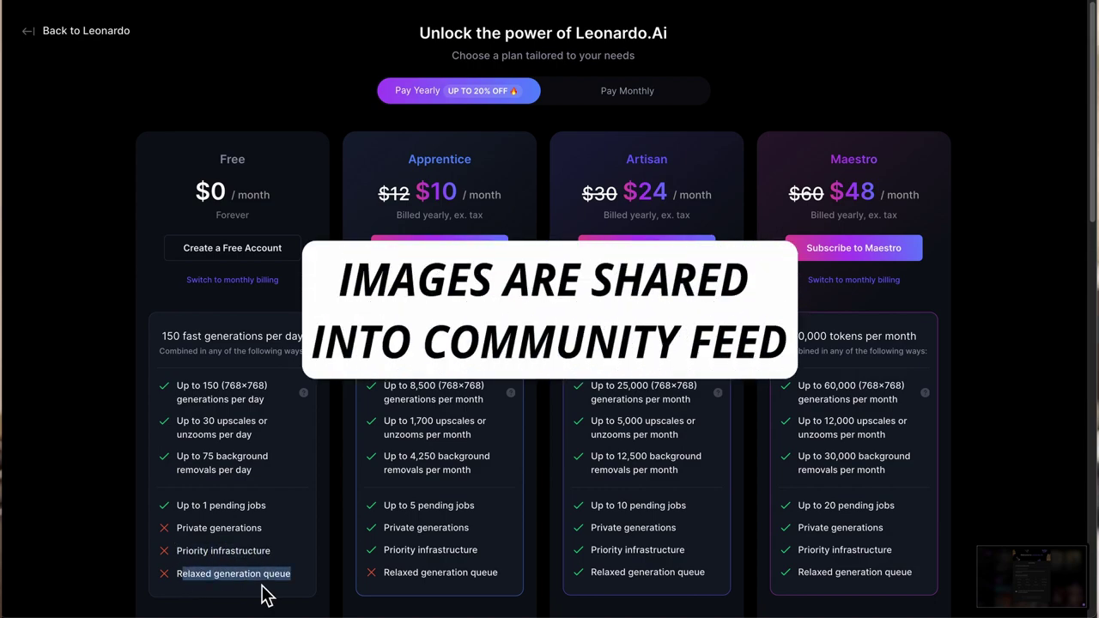
scroll(522, 377, down, 10)
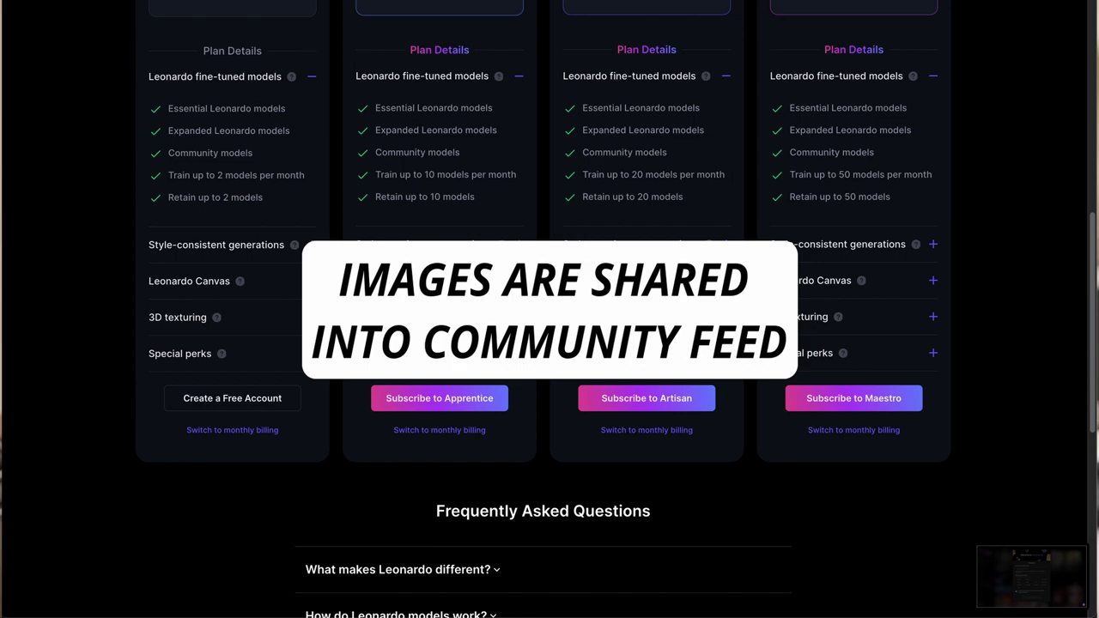
scroll(738, 288, down, 4)
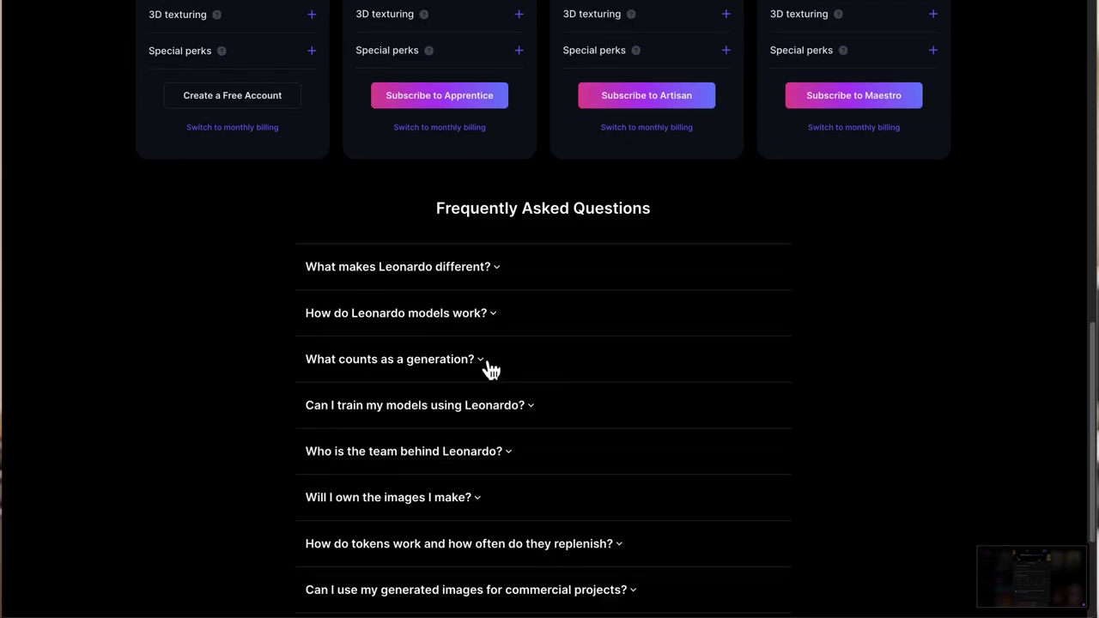
Read the FAQ answers on what makes Leonardo different and image ownership
click(503, 280)
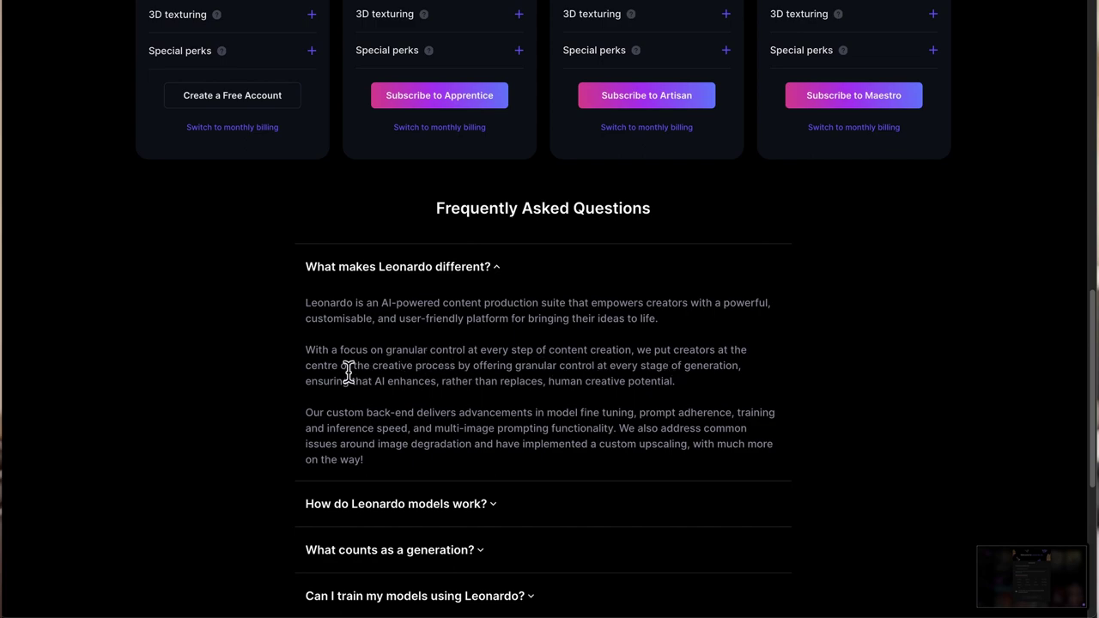
scroll(381, 429, down, 3)
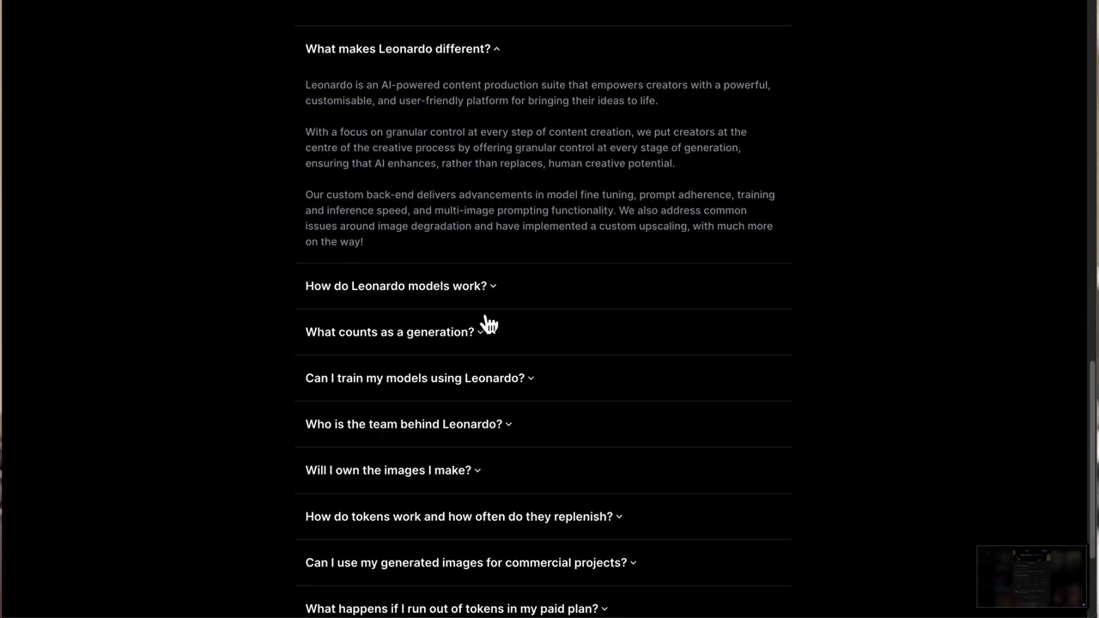
scroll(483, 461, down, 2)
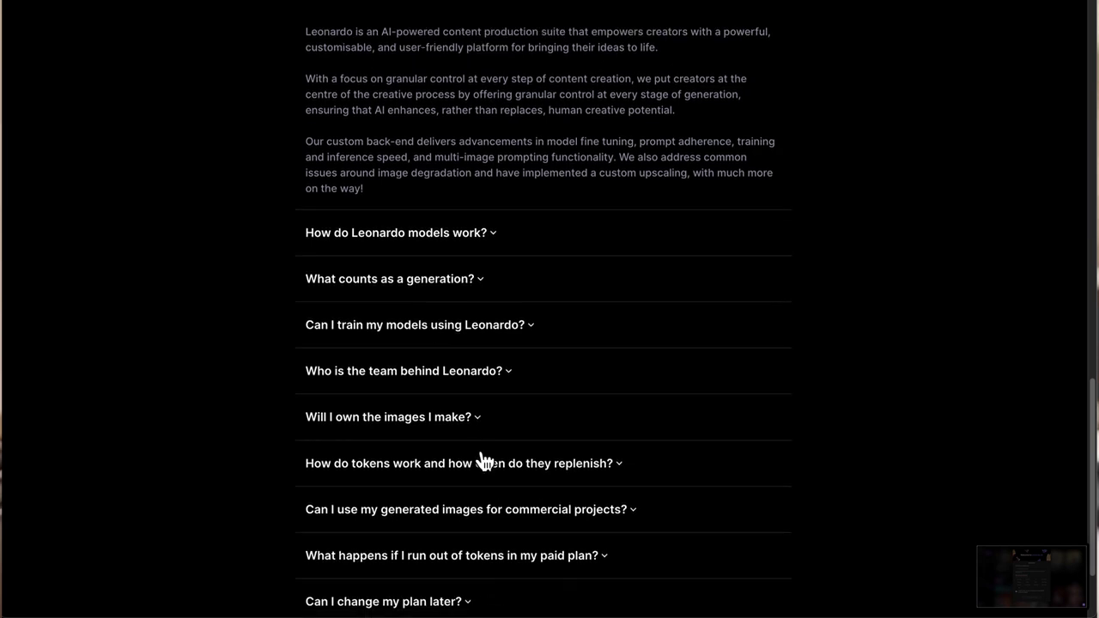
click(493, 380)
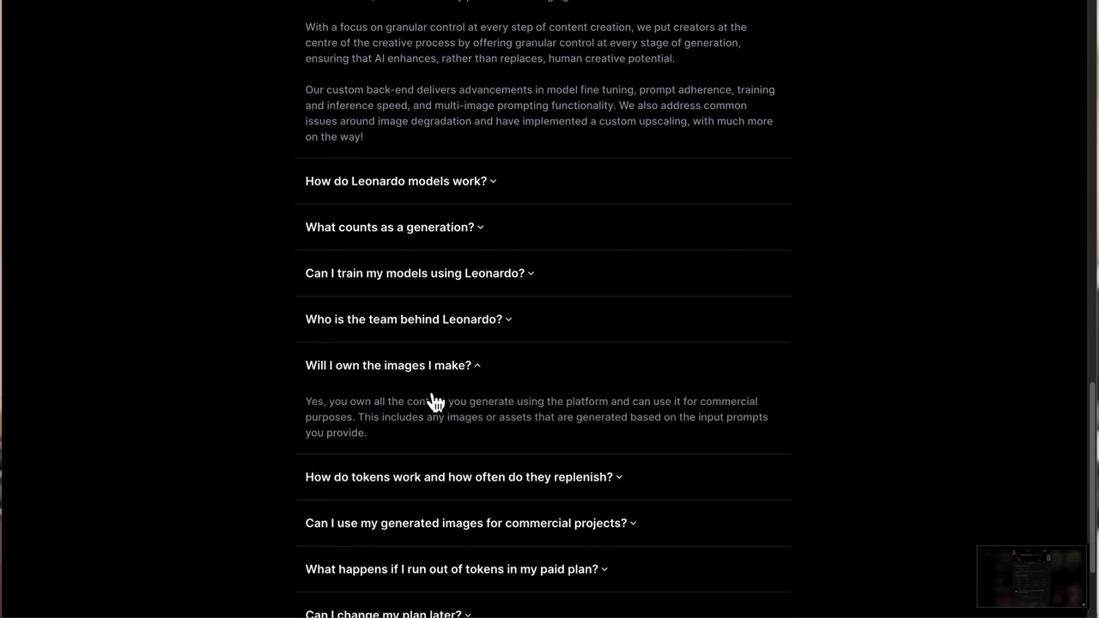
drag(385, 417, 418, 446)
click(415, 439)
Read the FAQ answers about the team behind Leonardo and API access on paid plans
click(498, 338)
drag(527, 427, 552, 471)
click(552, 472)
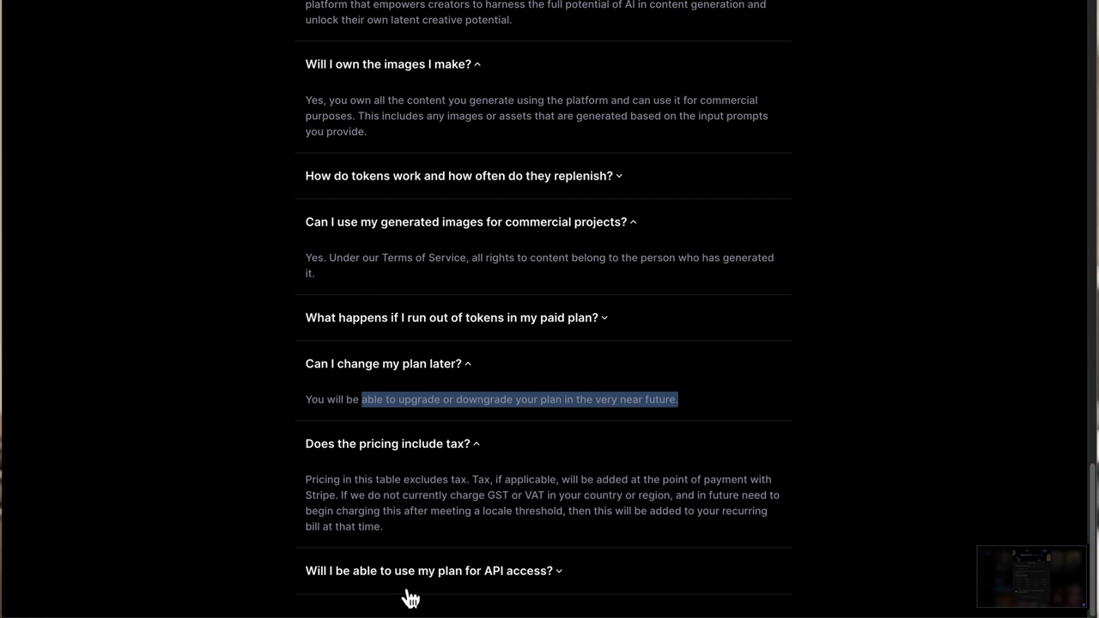
click(409, 590)
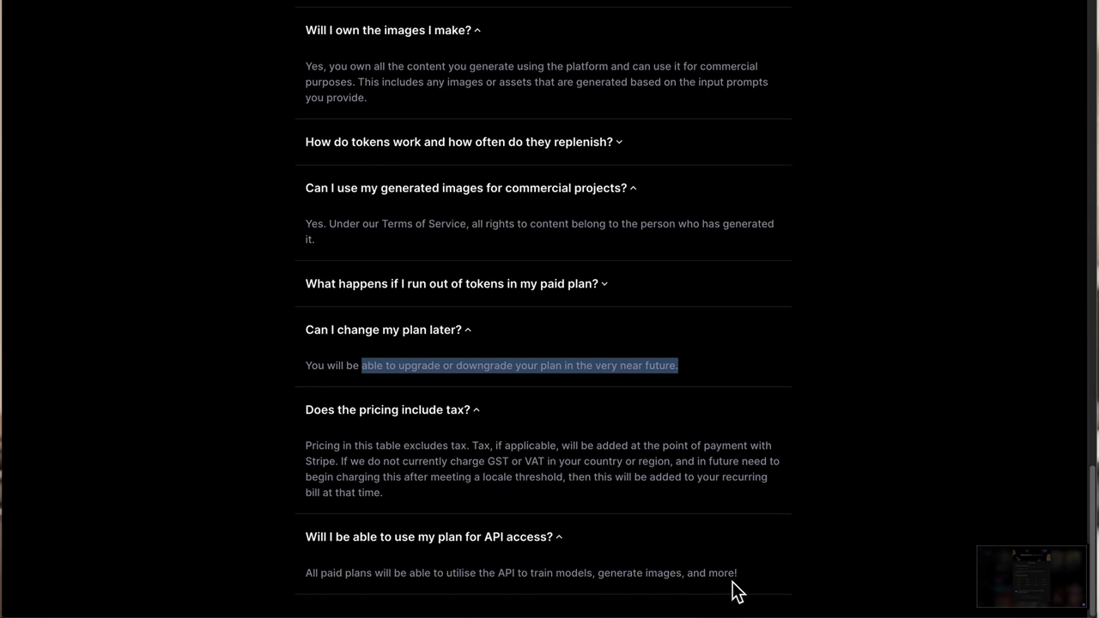
click(745, 582)
drag(701, 596, 333, 569)
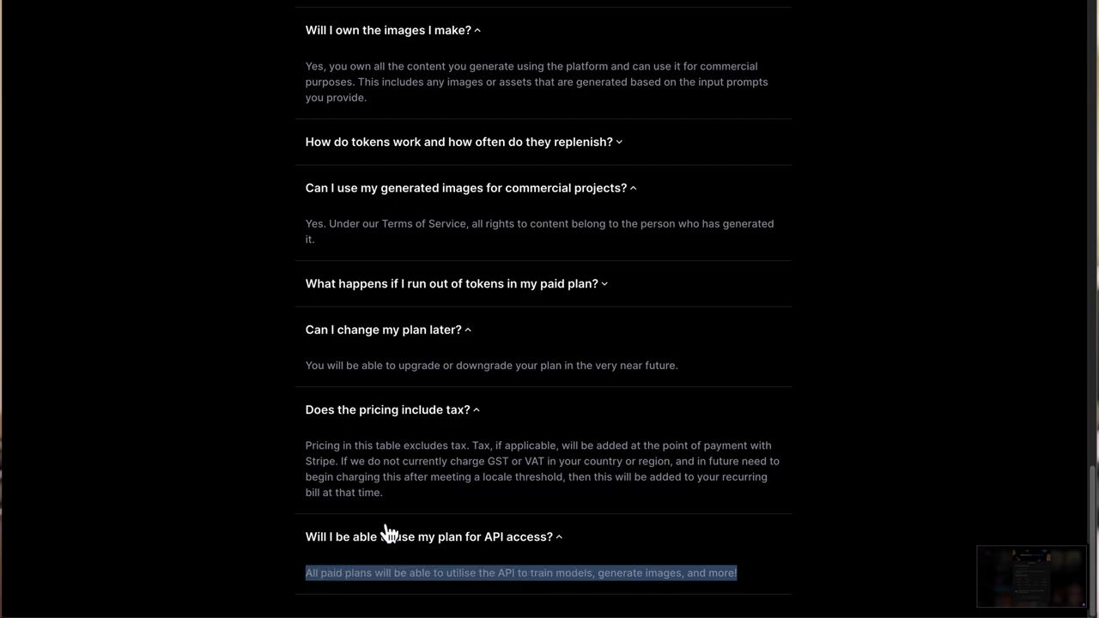
scroll(530, 355, up, 15)
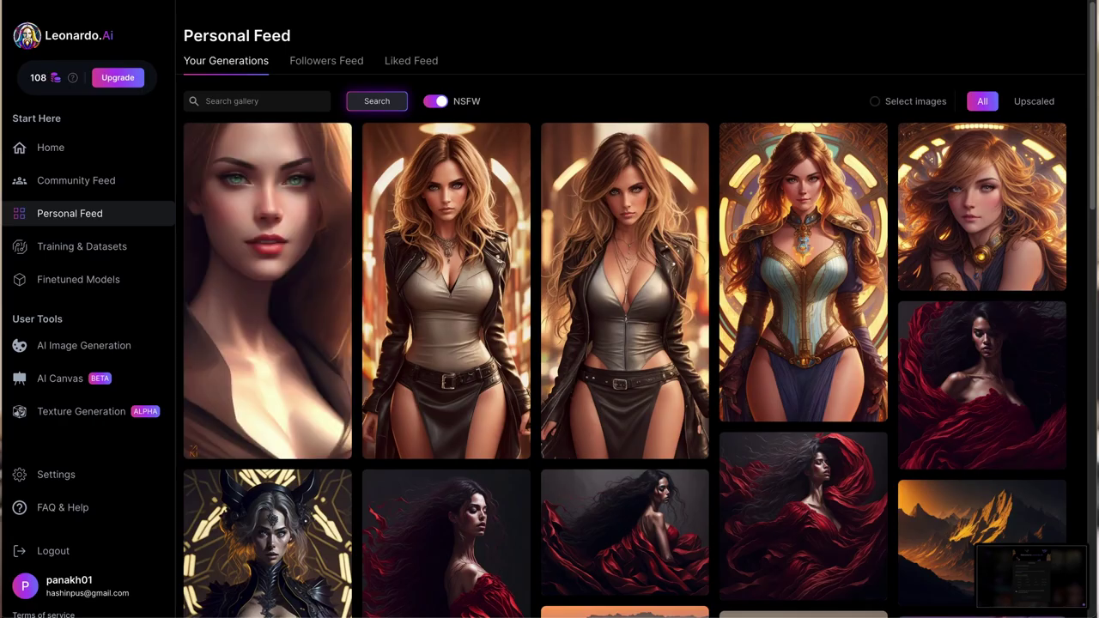
Step through the upscaled portraits in the full-size view, up to the sword-wielding woman
scroll(988, 530, down, 10)
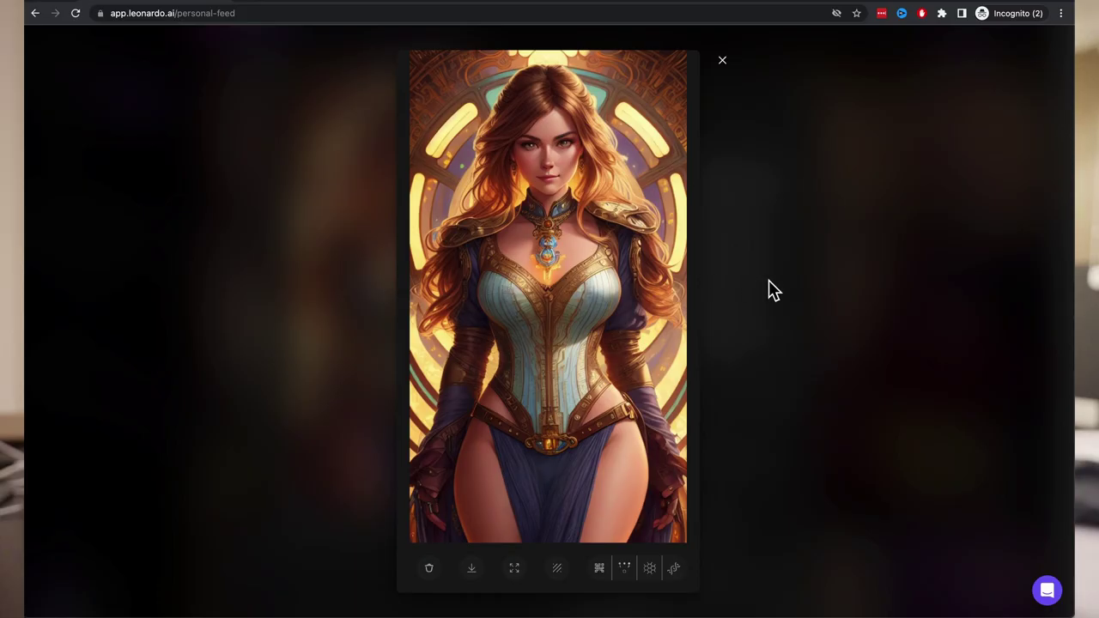
key(Right)
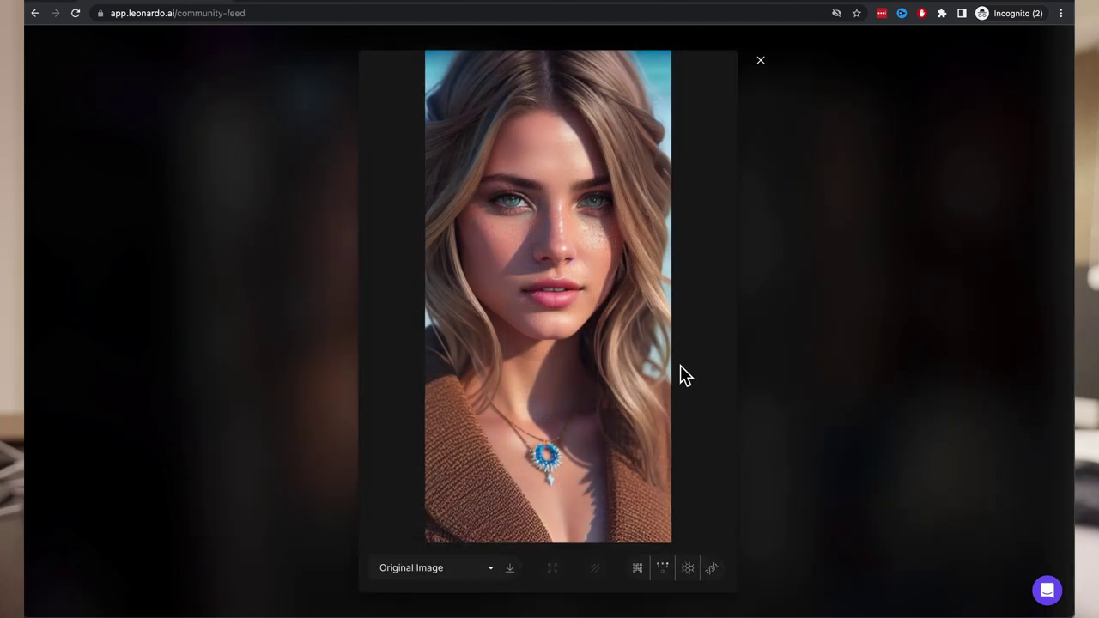
key(Right)
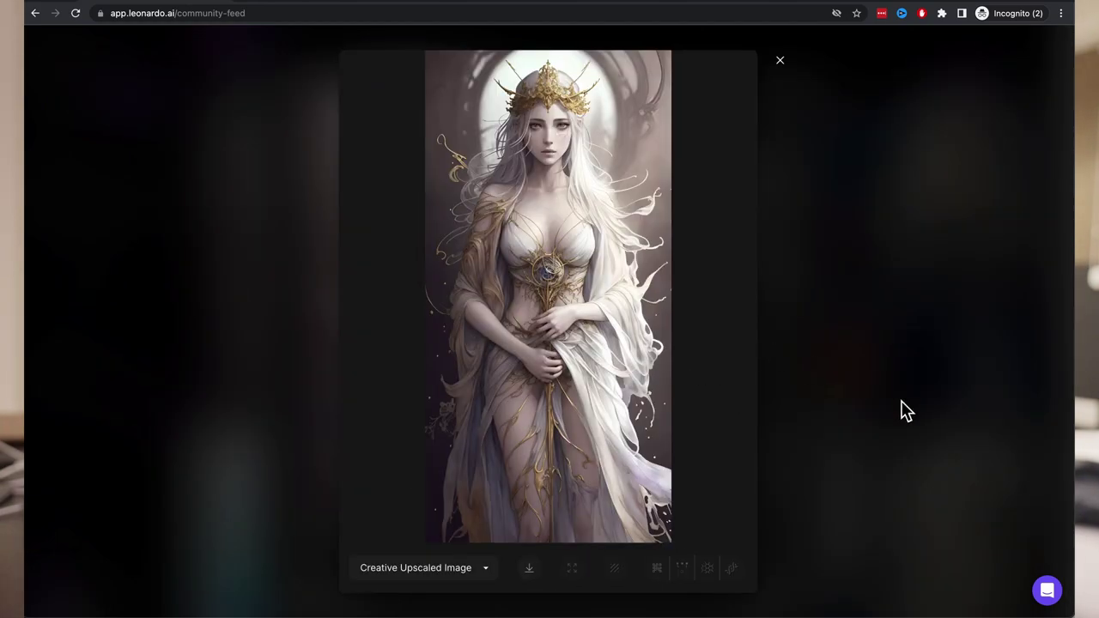
key(Right)
key(Left)
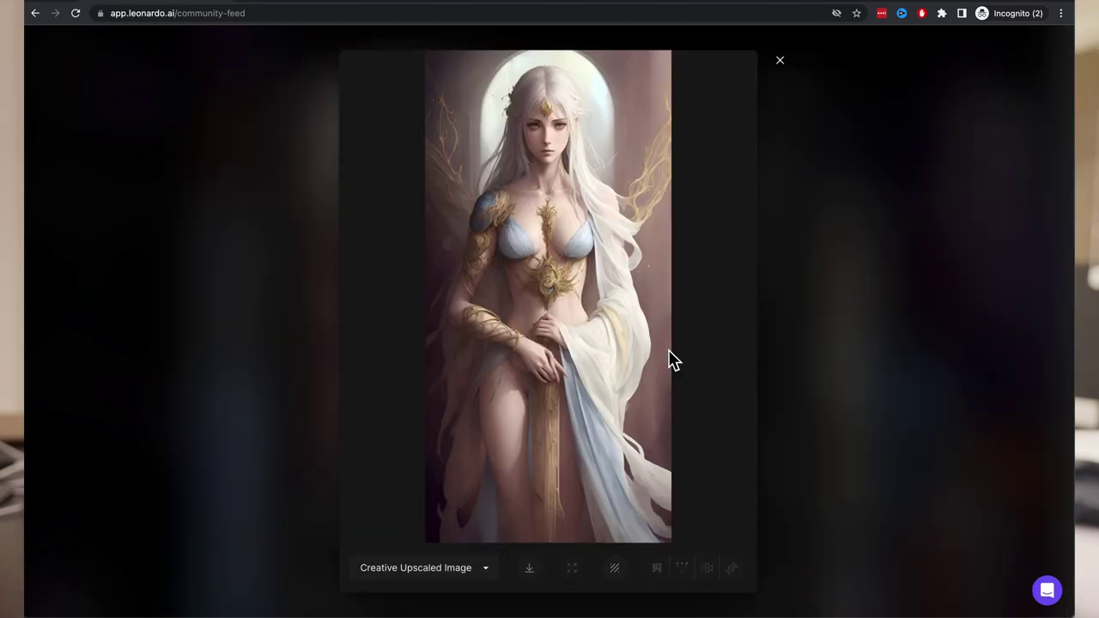
key(Right)
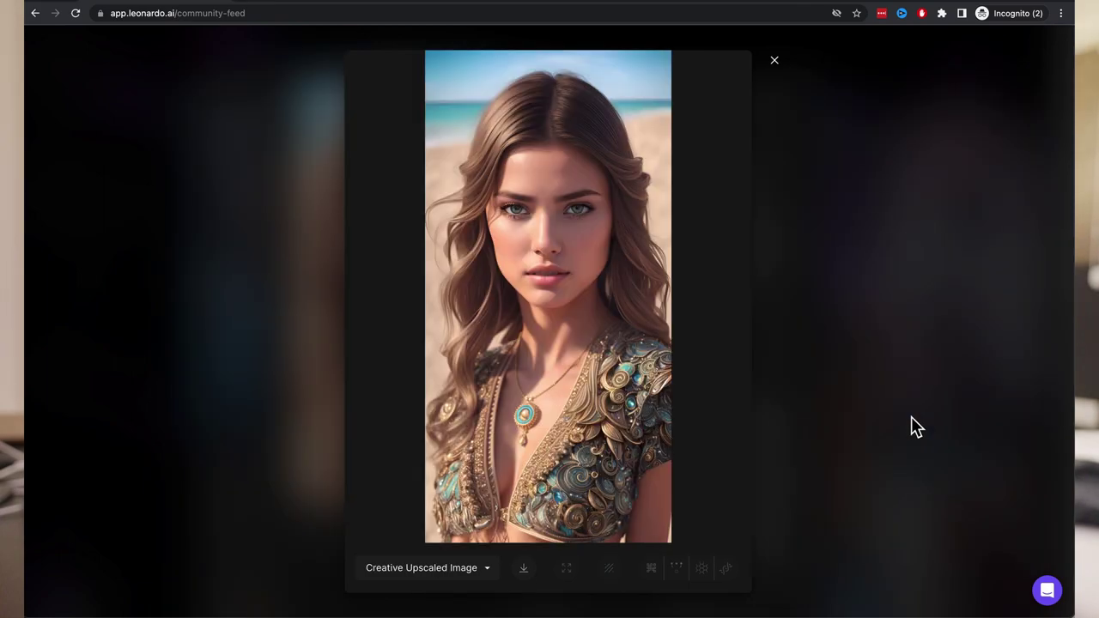
key(Right)
key(Right)
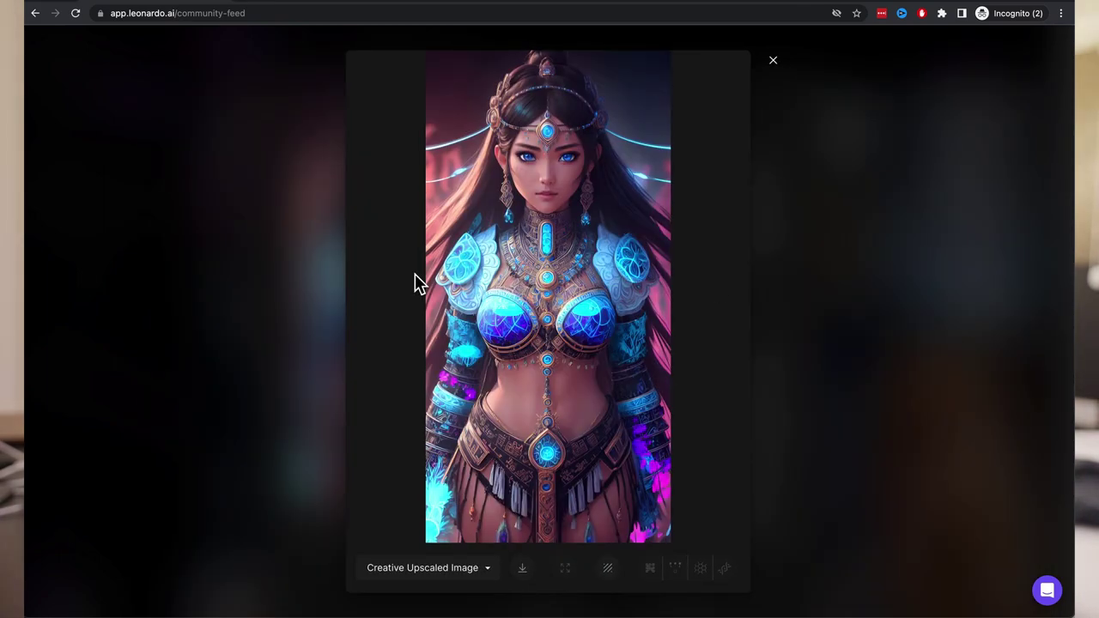
key(Right)
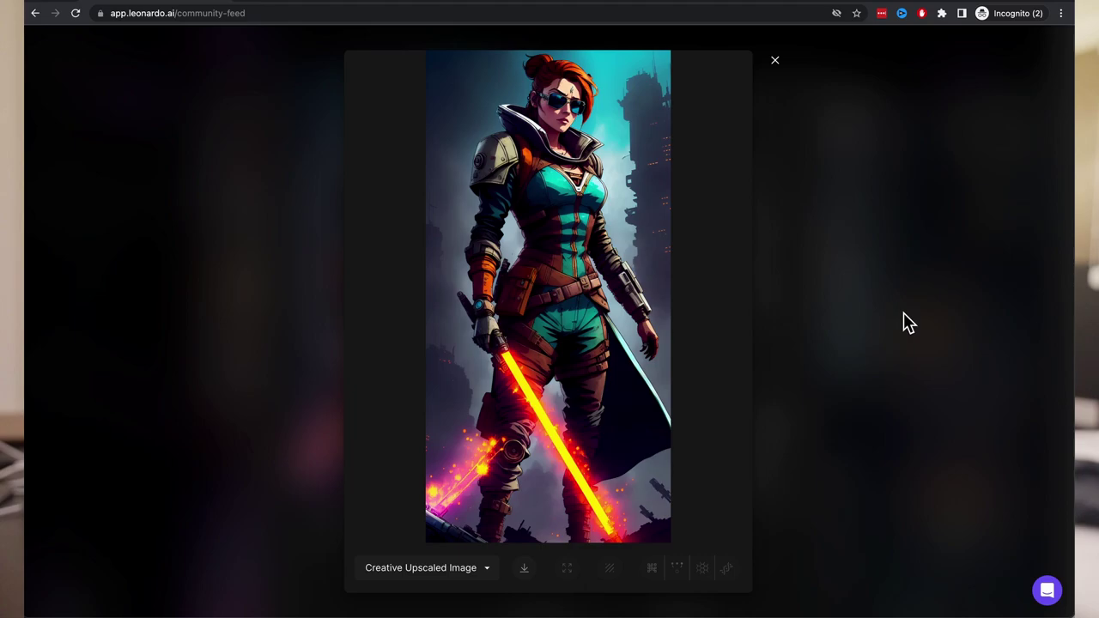
Close the full-size view and scroll through the Trending Community Feed gallery
click(909, 322)
scroll(903, 350, down, 6)
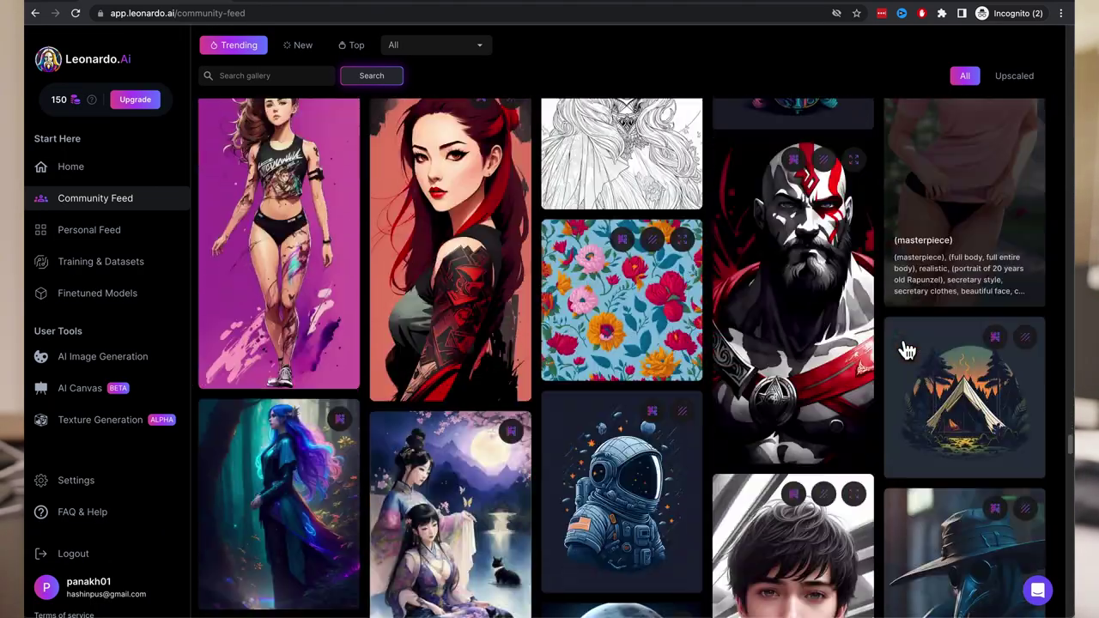
scroll(907, 350, down, 5)
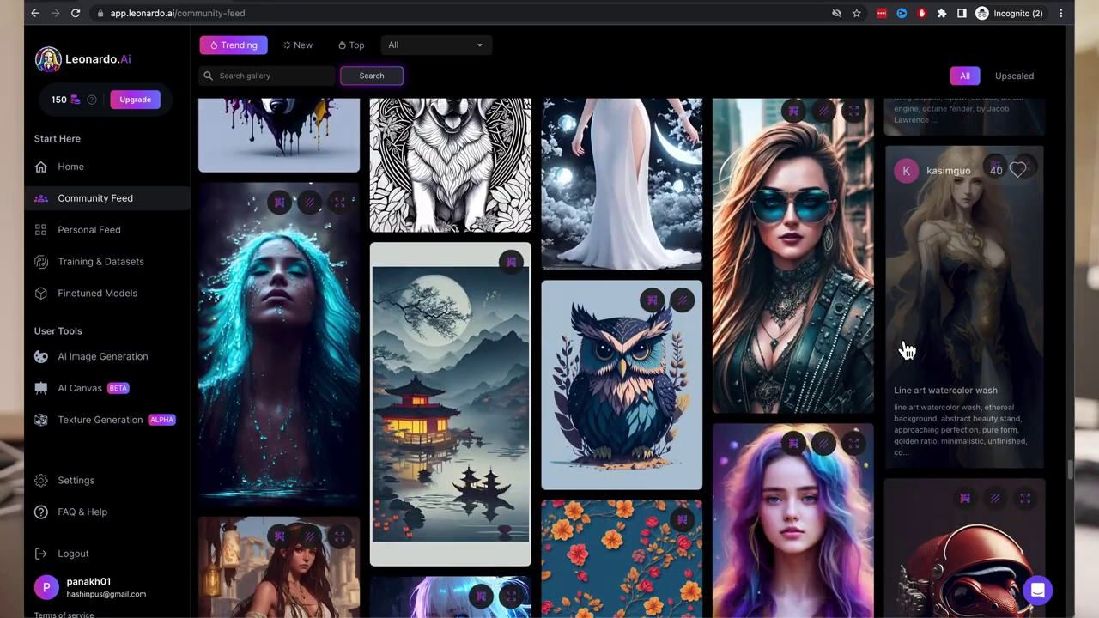
scroll(906, 351, down, 9)
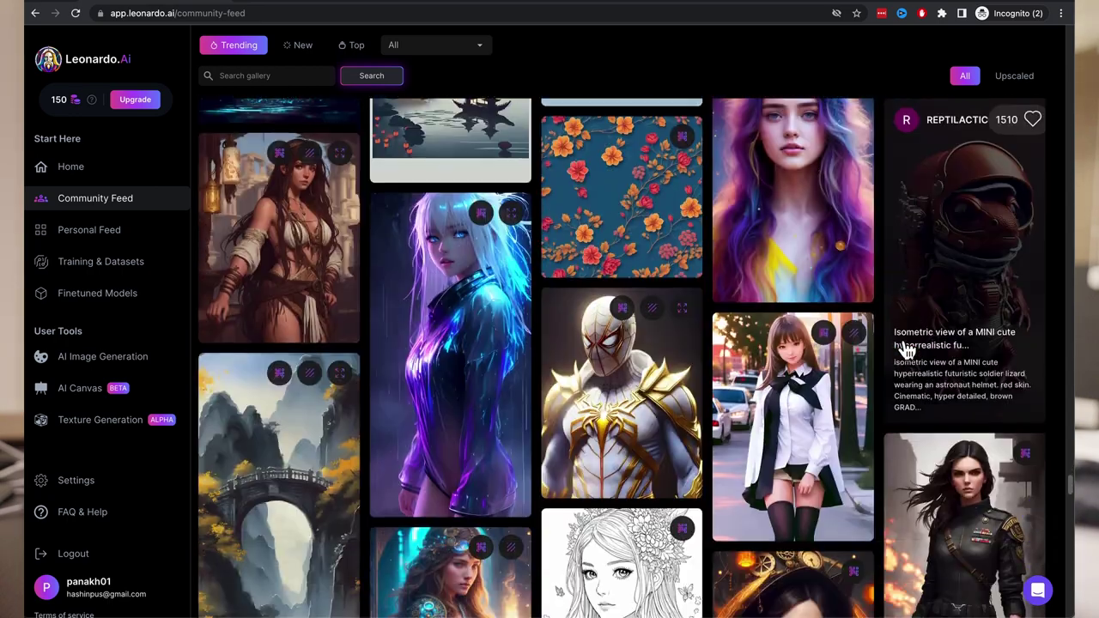
scroll(907, 351, down, 6)
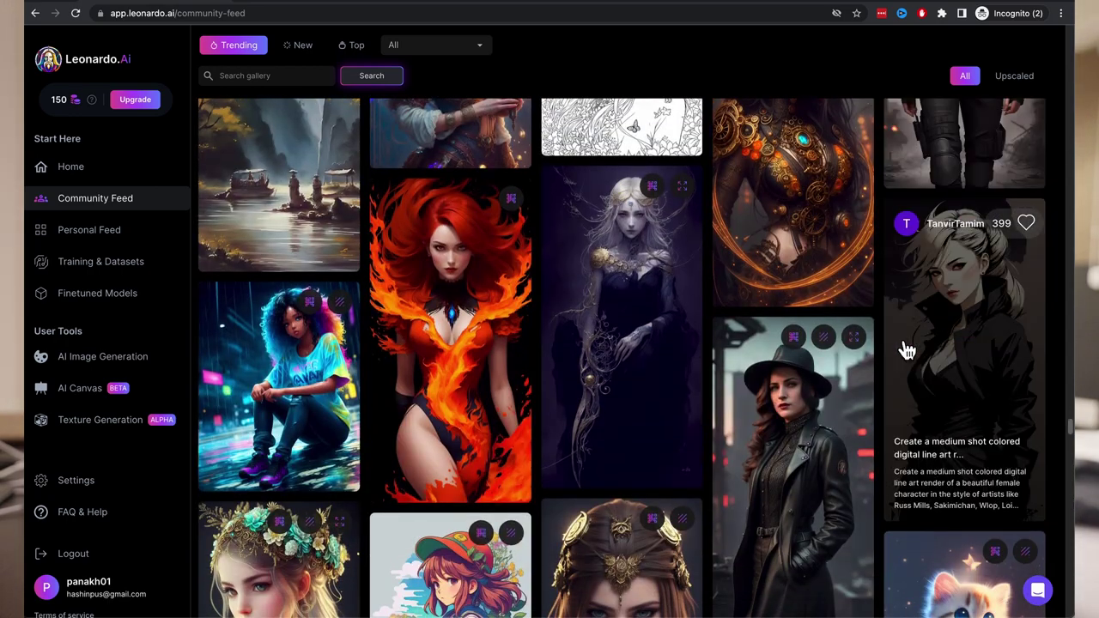
scroll(906, 350, down, 7)
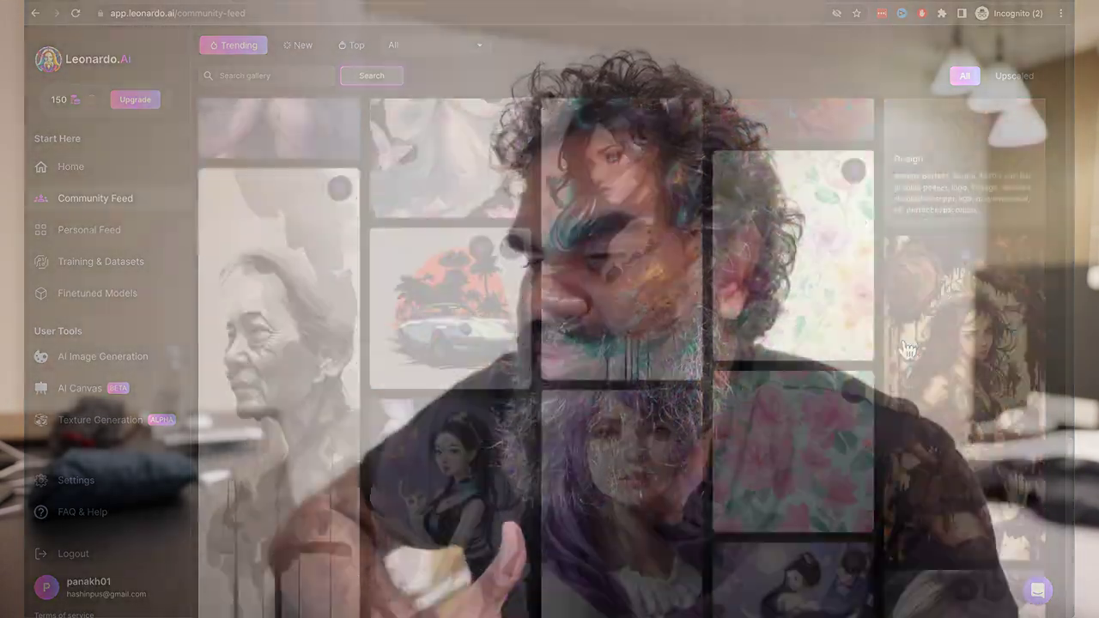